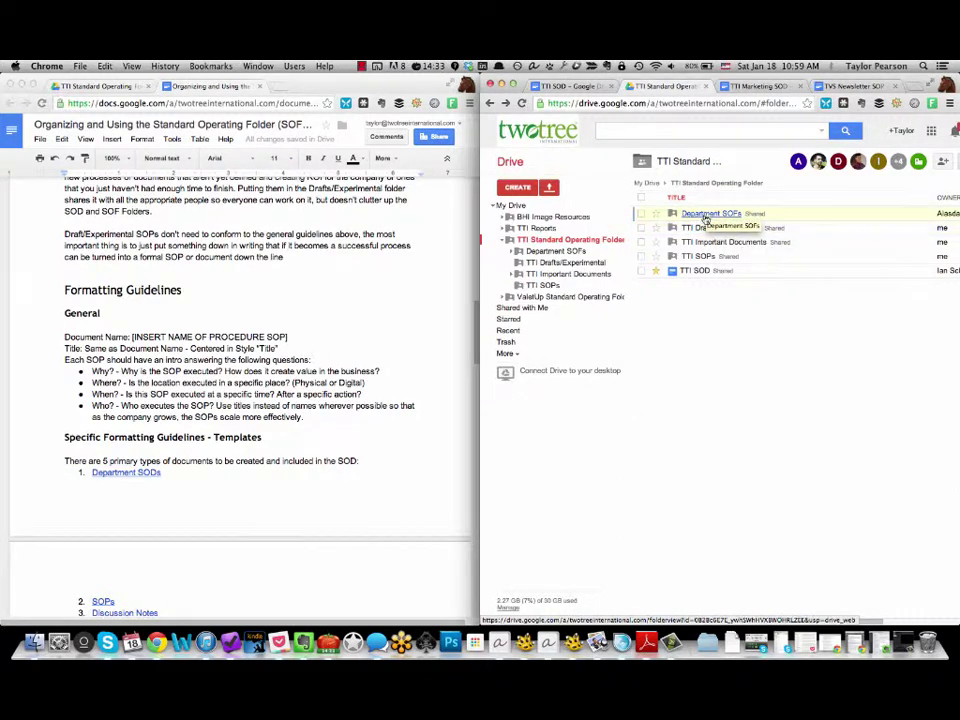
Open the Marketing Drafts/Experimental folder inside the Marketing SOF folder of Department SOFs.
{"action": "left_click", "coordinate": [706, 215]}
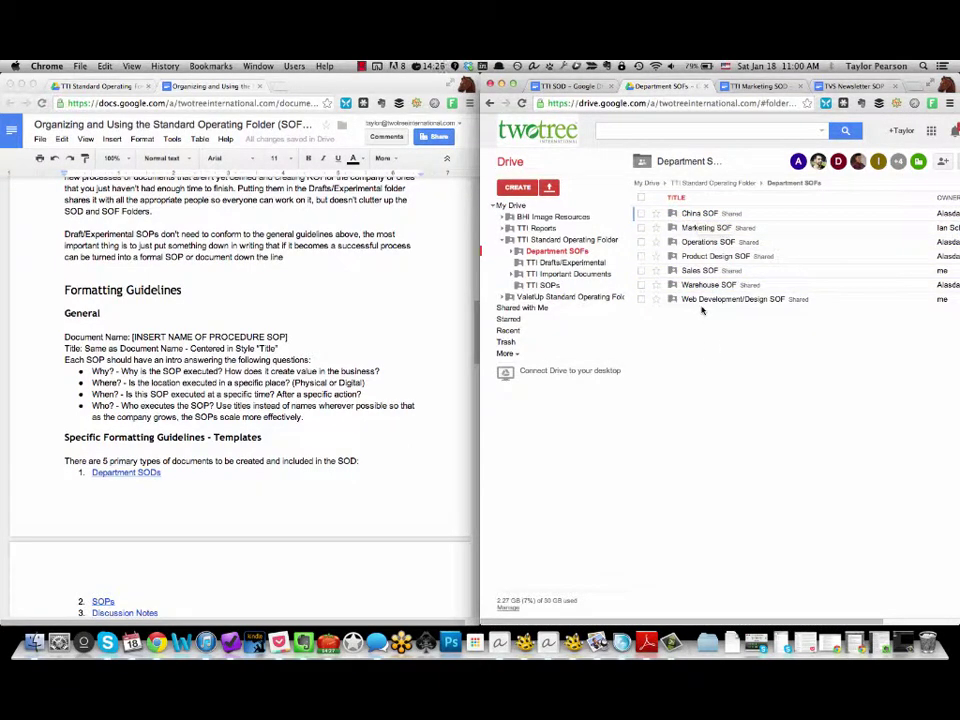
{"action": "double_click", "coordinate": [692, 229]}
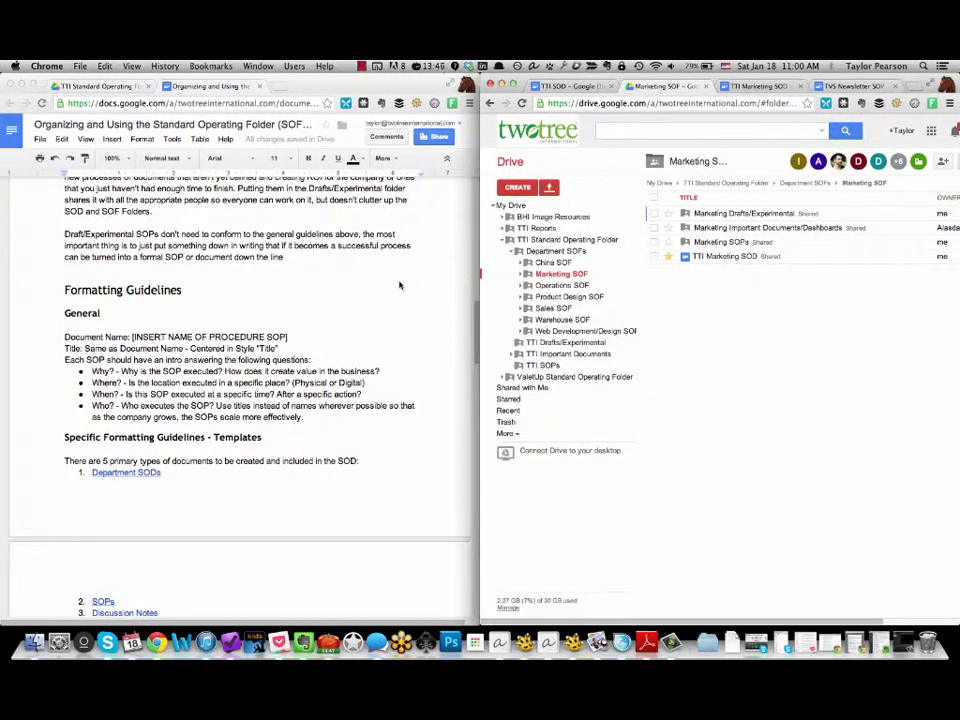
{"action": "scroll", "coordinate": [399, 286], "scroll_direction": "up", "scroll_amount": 10}
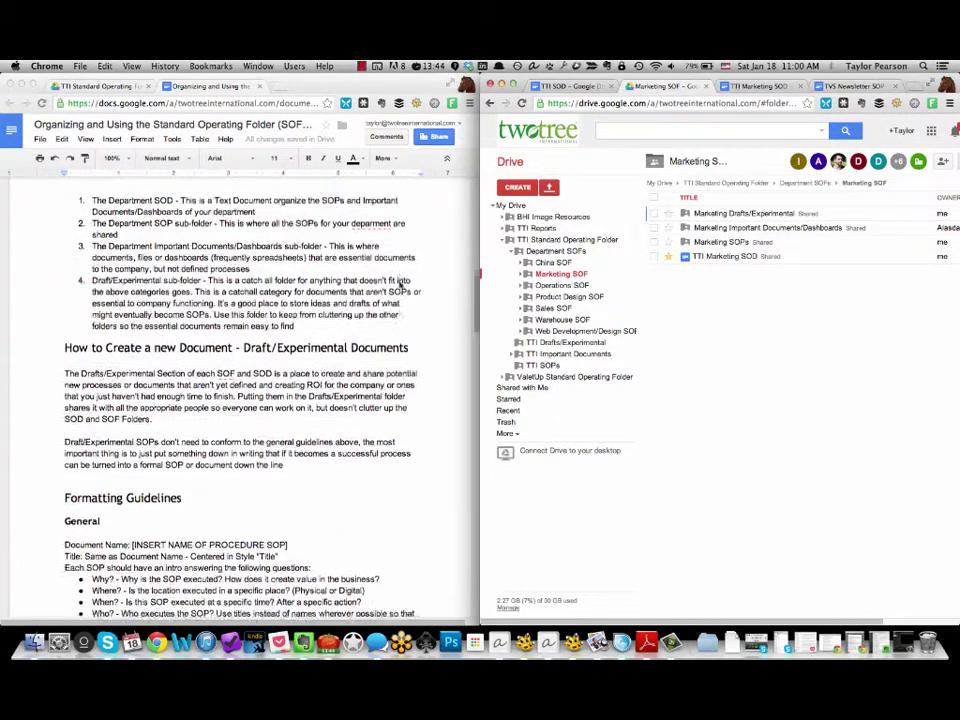
{"action": "scroll", "coordinate": [399, 286], "scroll_direction": "down", "scroll_amount": 8}
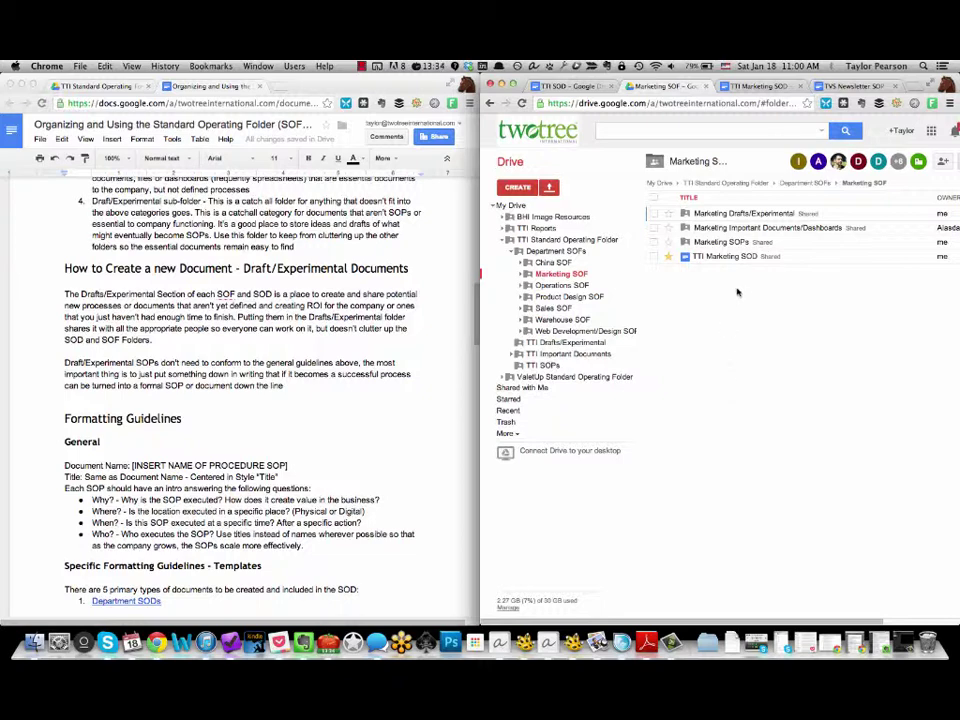
{"action": "left_click", "coordinate": [752, 221]}
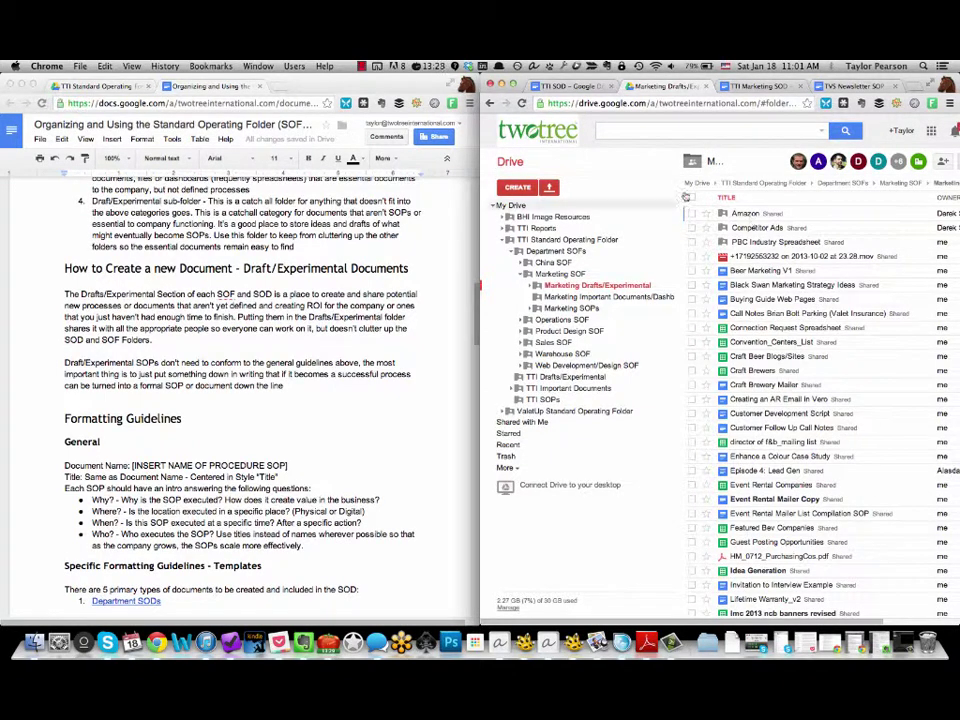
Look through the list of files in the Marketing Drafts/Experimental folder.
{"action": "left_click", "coordinate": [517, 187]}
{"action": "left_click", "coordinate": [619, 174]}
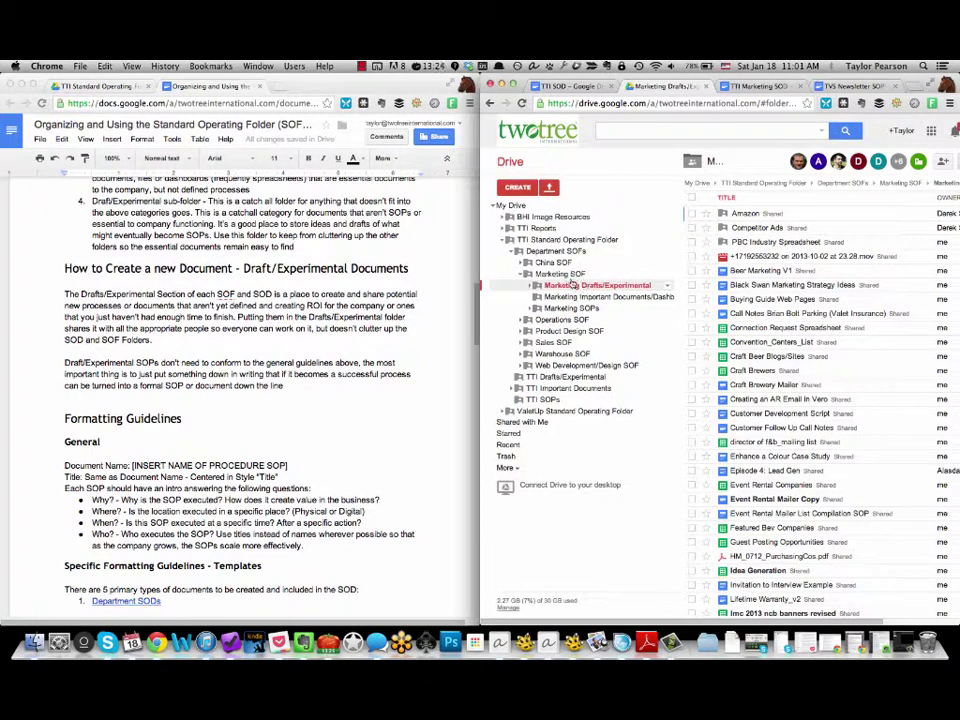
{"action": "left_click_drag", "start_coordinate": [565, 277], "coordinate": [618, 292]}
{"action": "scroll", "coordinate": [760, 340], "scroll_direction": "down", "scroll_amount": 3}
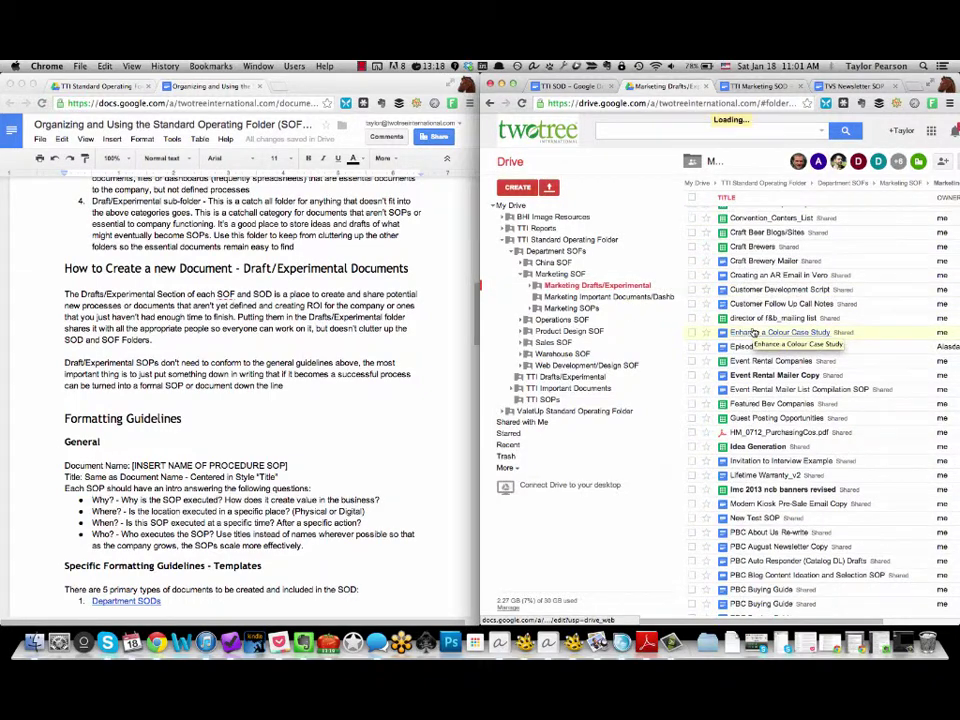
{"action": "scroll", "coordinate": [752, 332], "scroll_direction": "down", "scroll_amount": 4}
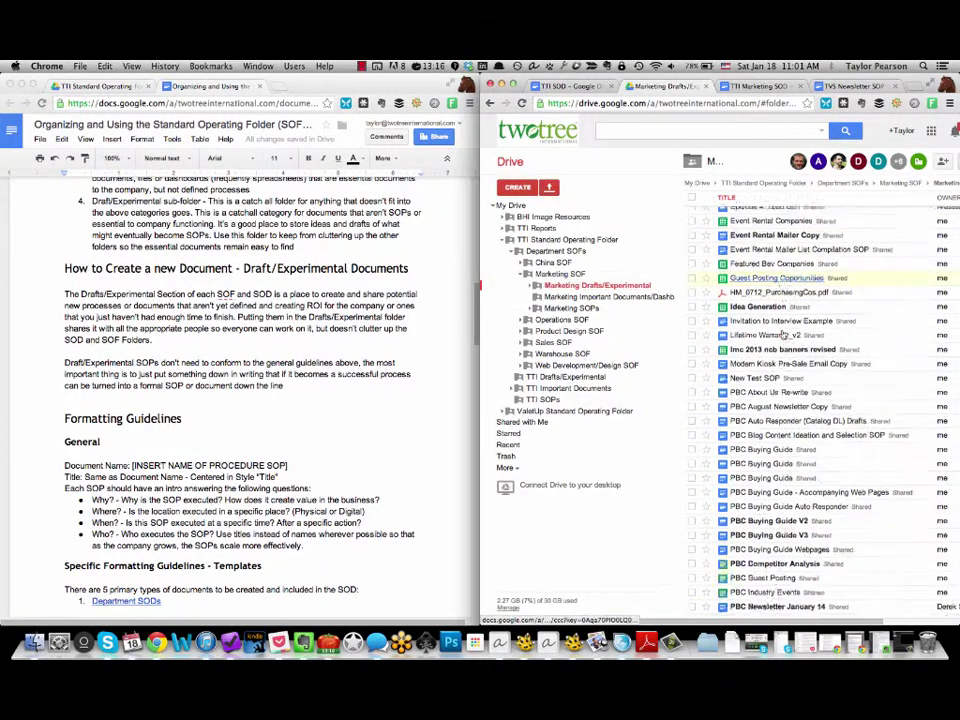
{"action": "scroll", "coordinate": [784, 337], "scroll_direction": "down", "scroll_amount": 10}
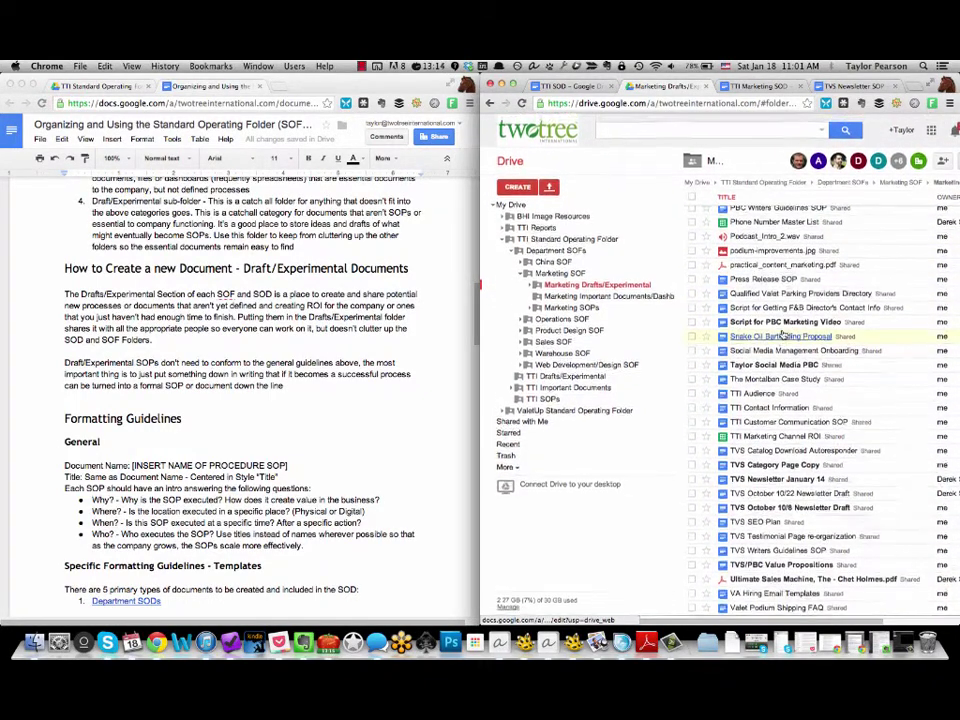
{"action": "scroll", "coordinate": [784, 337], "scroll_direction": "up", "scroll_amount": 15}
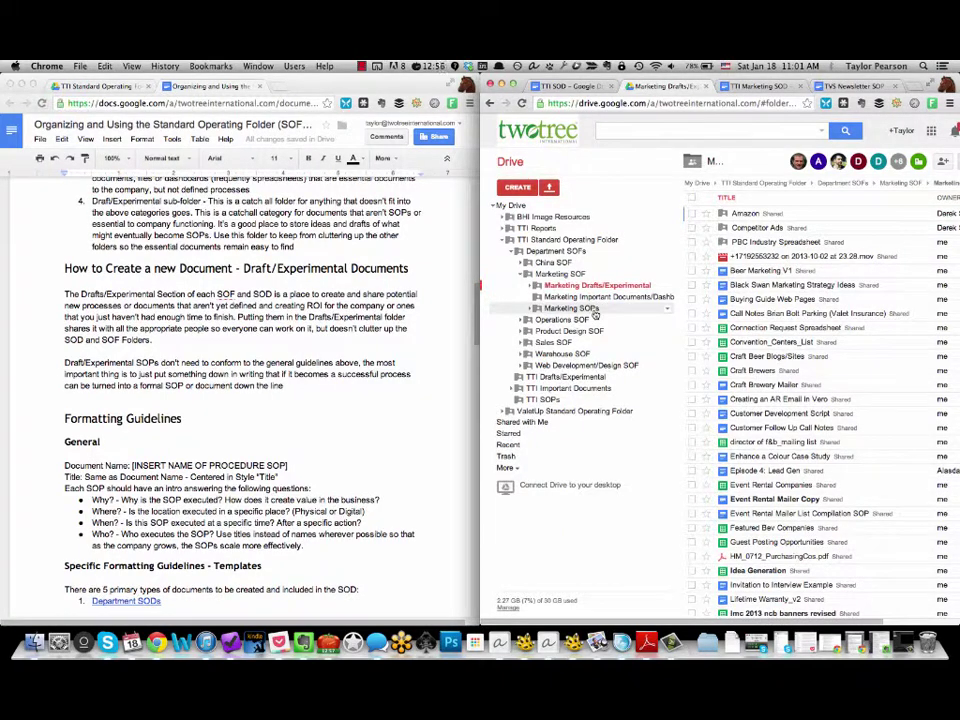
Create a new text document in the Marketing Drafts/Experimental folder with the folder's sharing permissions.
{"action": "left_click", "coordinate": [520, 192]}
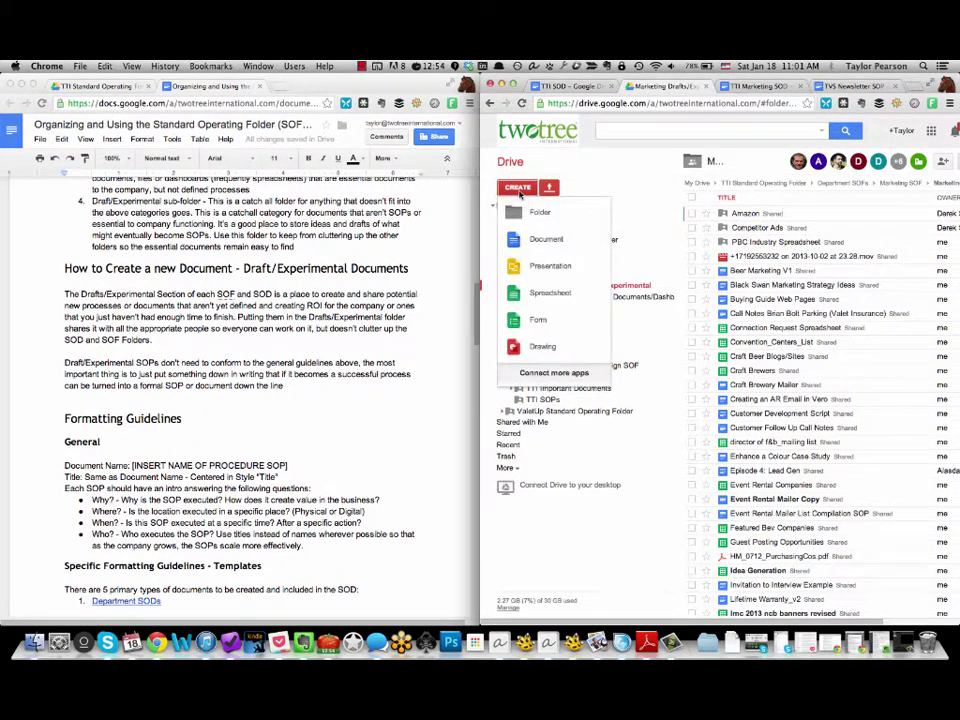
{"action": "left_click", "coordinate": [541, 238]}
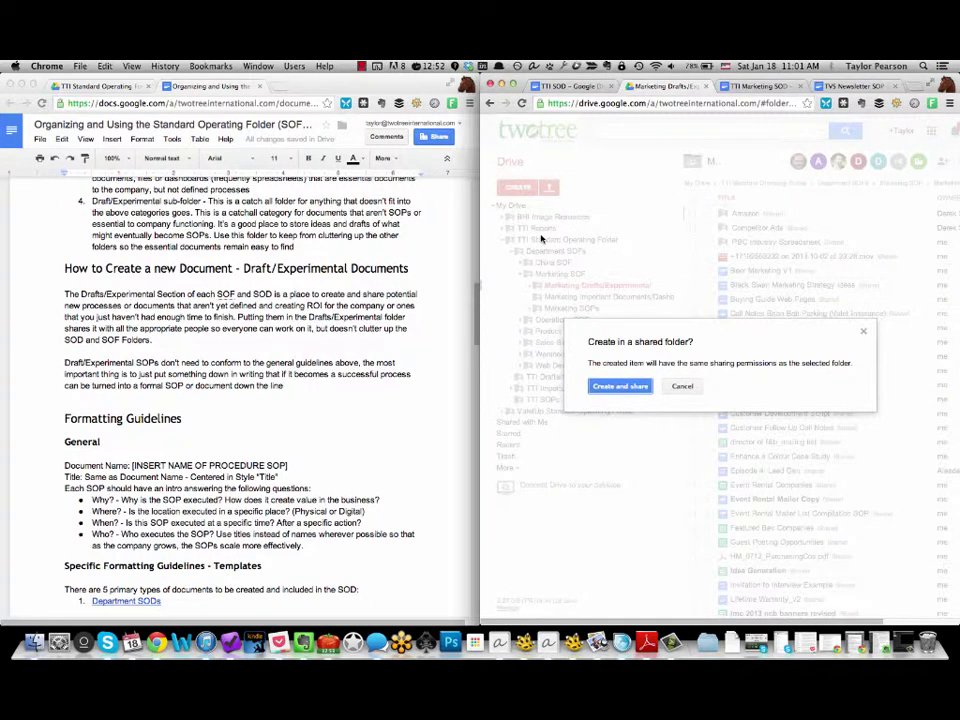
{"action": "left_click", "coordinate": [619, 387]}
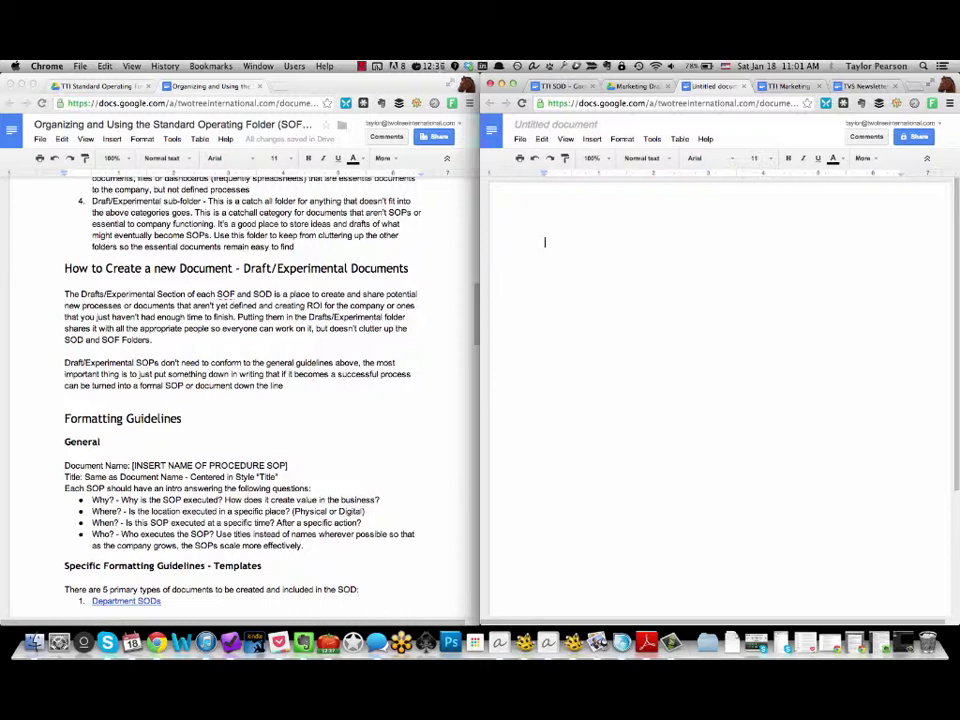
Write the lines "Put it together in Campaign Monitor" and "Had 2 sections, one on the new podium, one on the new locking key box".
{"action": "type", "text": "Put it together in Campaign Monitor"}
{"action": "key", "text": "Return"}
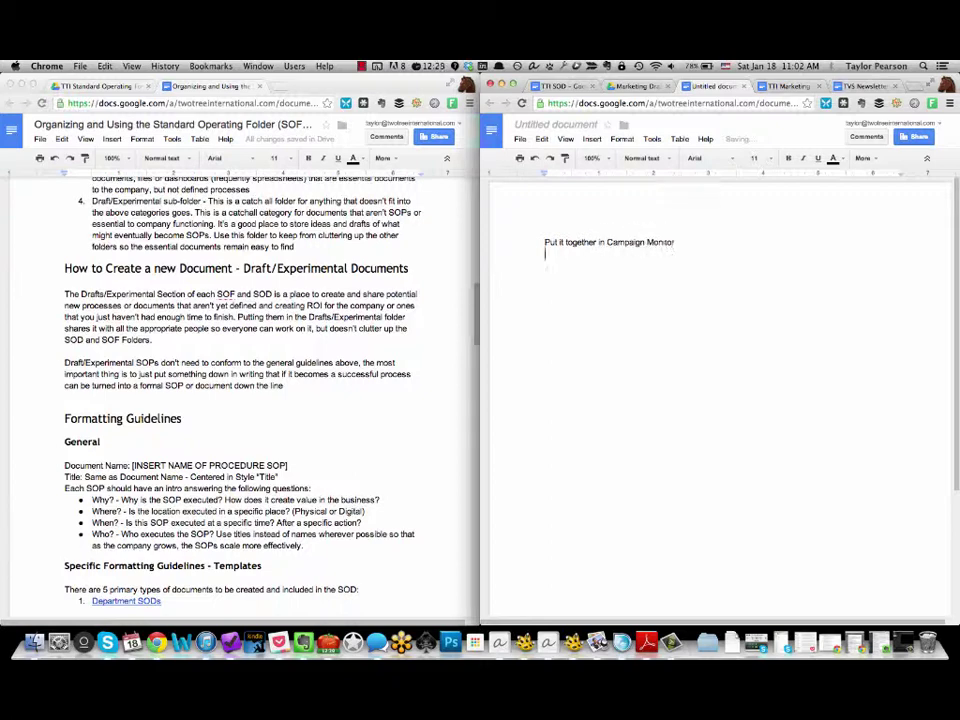
{"action": "type", "text": "Had 2 sections, one on the "}
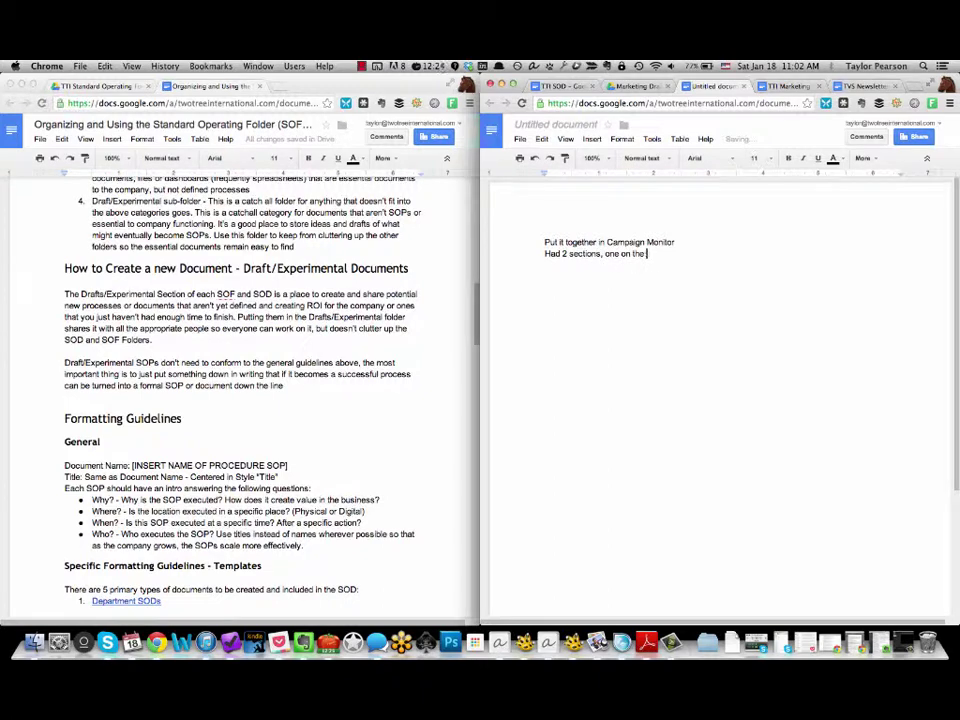
{"action": "type", "text": "new podium, one on the new "}
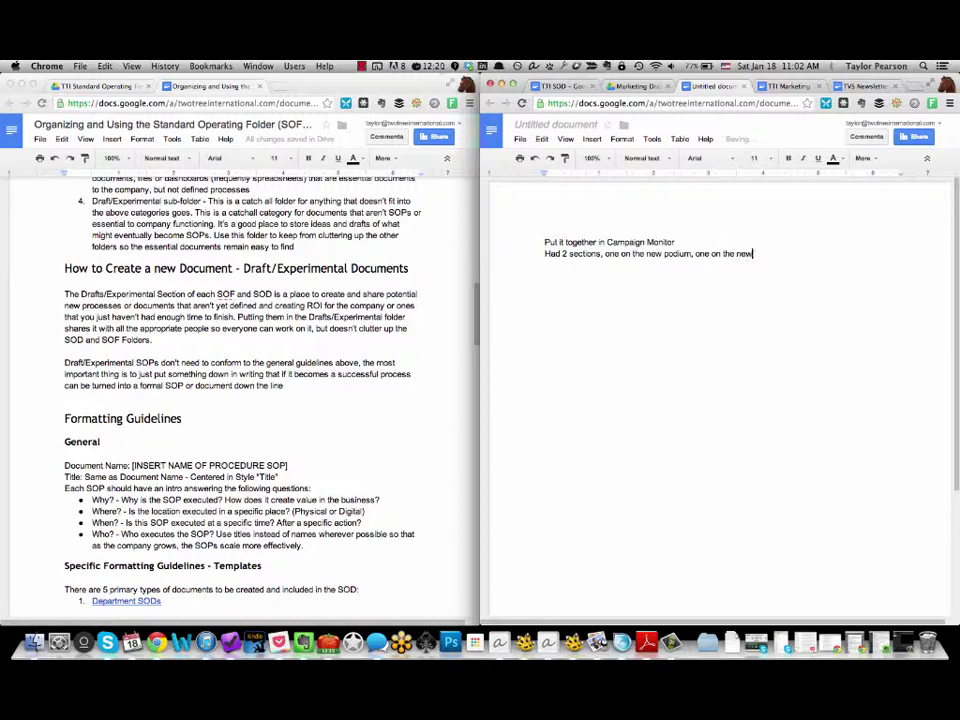
{"action": "type", "text": "locking key box"}
{"action": "key", "text": "Return"}
Add the lines "Had the designer do two custom photos" and "Sent it out at 11am EST on Tuesday".
{"action": "type", "text": "Had the"}
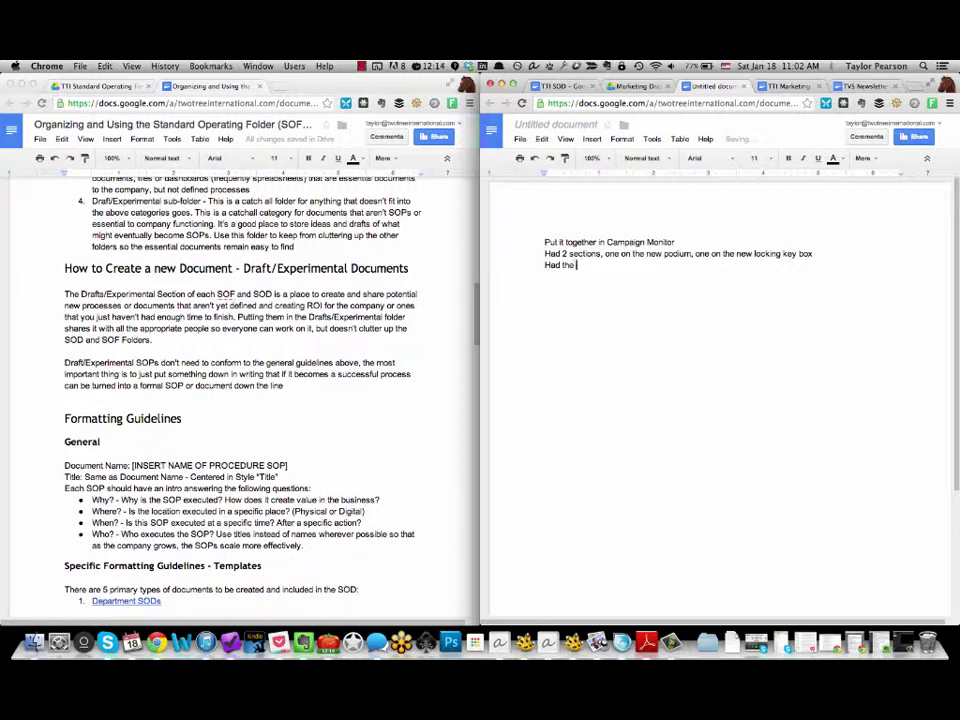
{"action": "type", "text": " designer do two custom photos"}
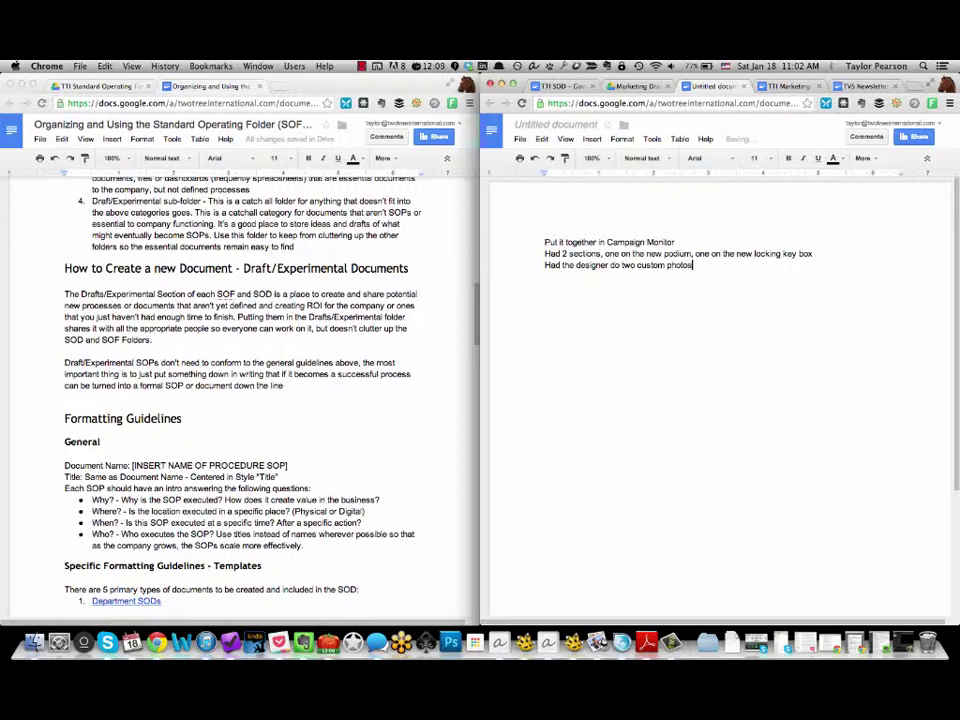
{"action": "key", "text": "Return"}
{"action": "type", "text": "Sent it out at 11am EST"}
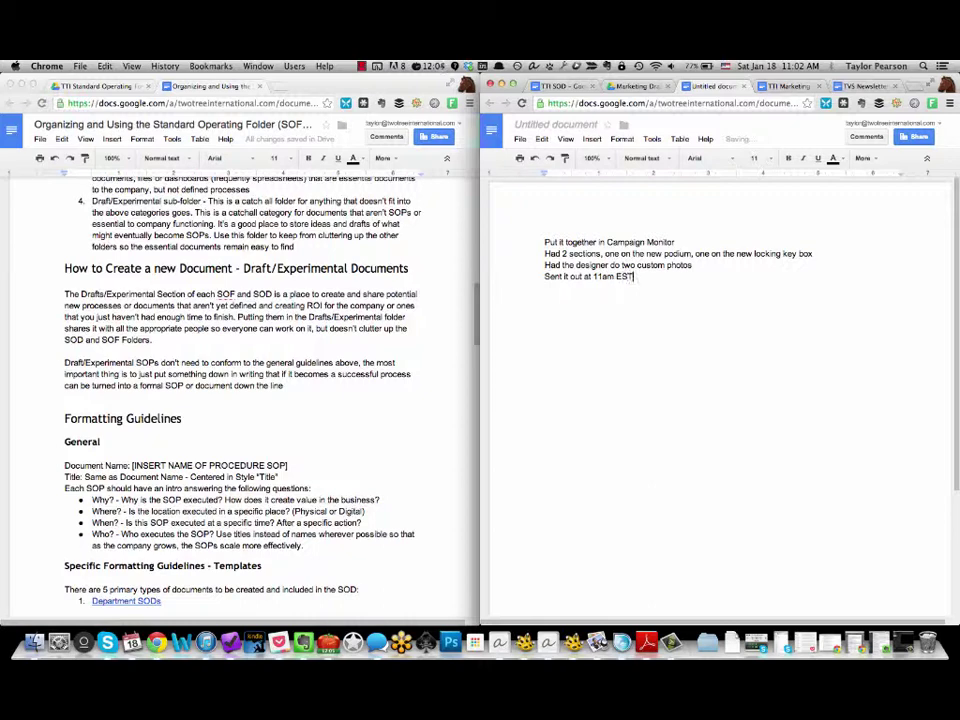
{"action": "type", "text": " on Tuesday"}
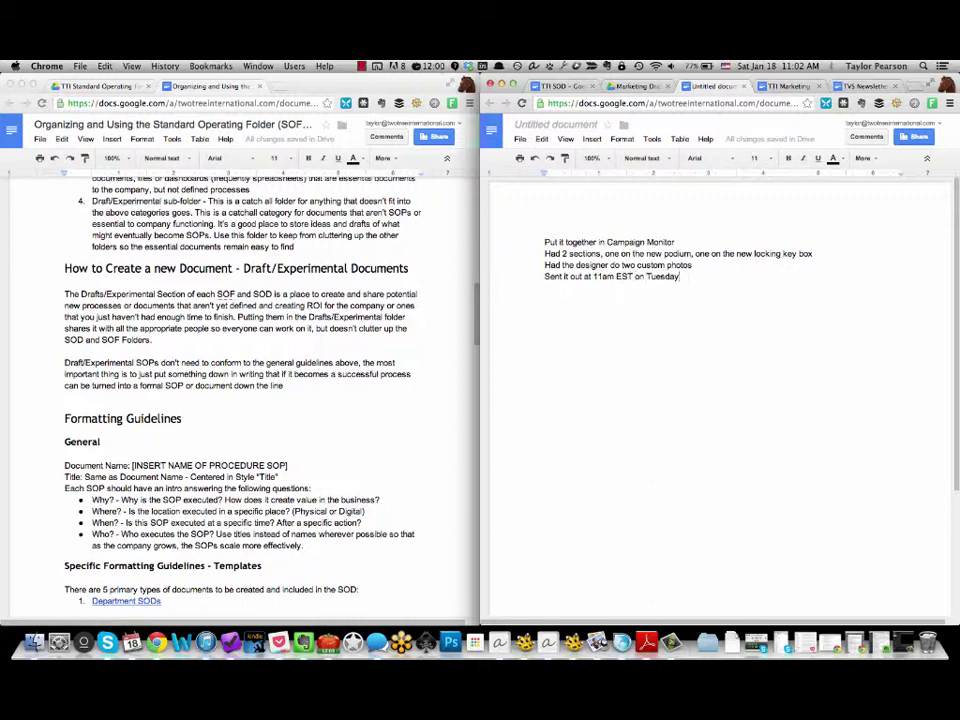
Rename the untitled document as "TVS Newsletters SOP".
{"action": "left_click", "coordinate": [547, 123]}
{"action": "type", "text": "T"}
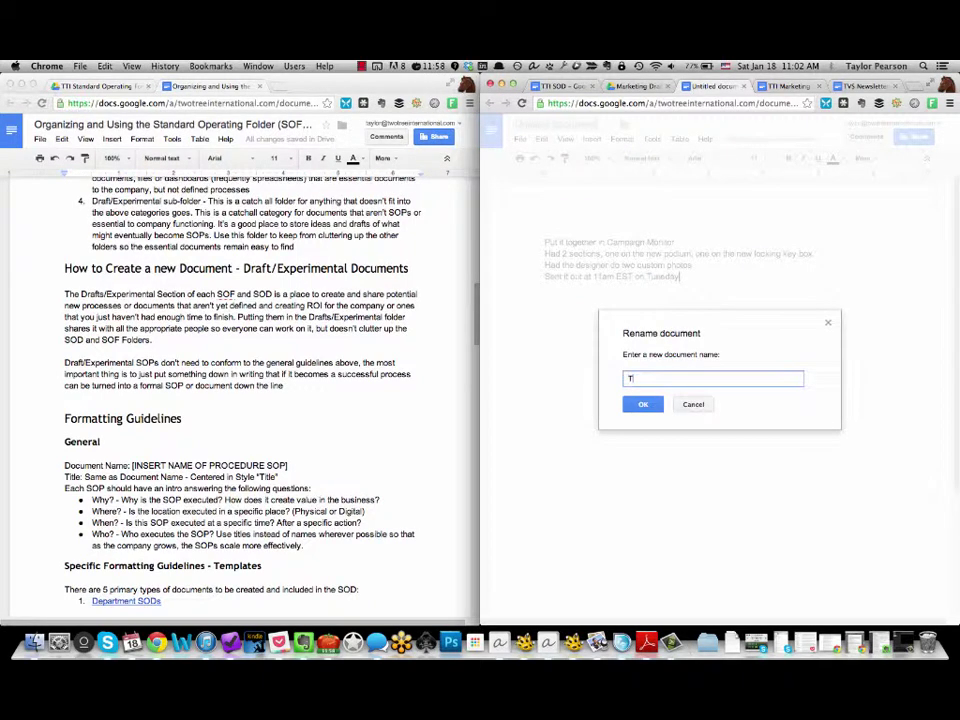
{"action": "type", "text": "VS: Newsletters SOP"}
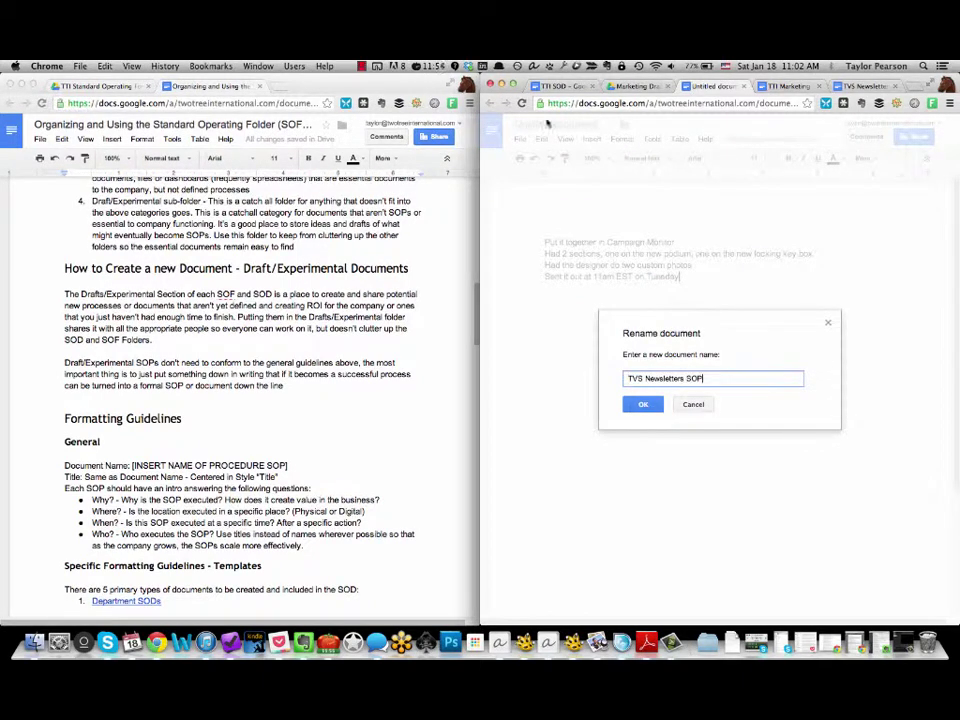
{"action": "left_click", "coordinate": [641, 404]}
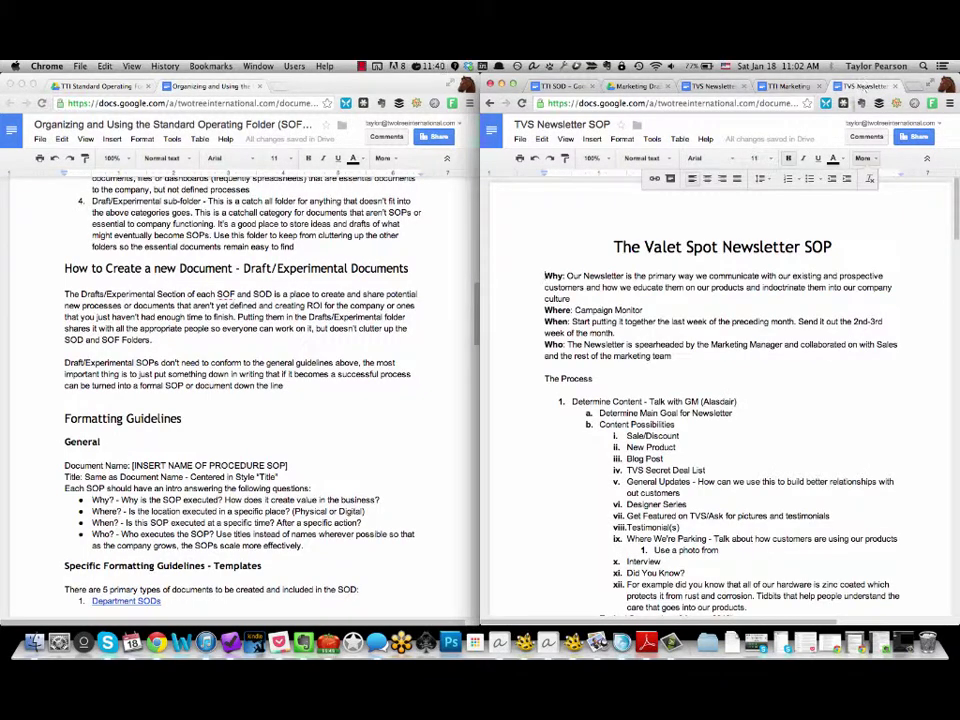
Review the Why, Where, When and Who introduction in the existing TVS Newsletter SOP document.
{"action": "left_click", "coordinate": [860, 158]}
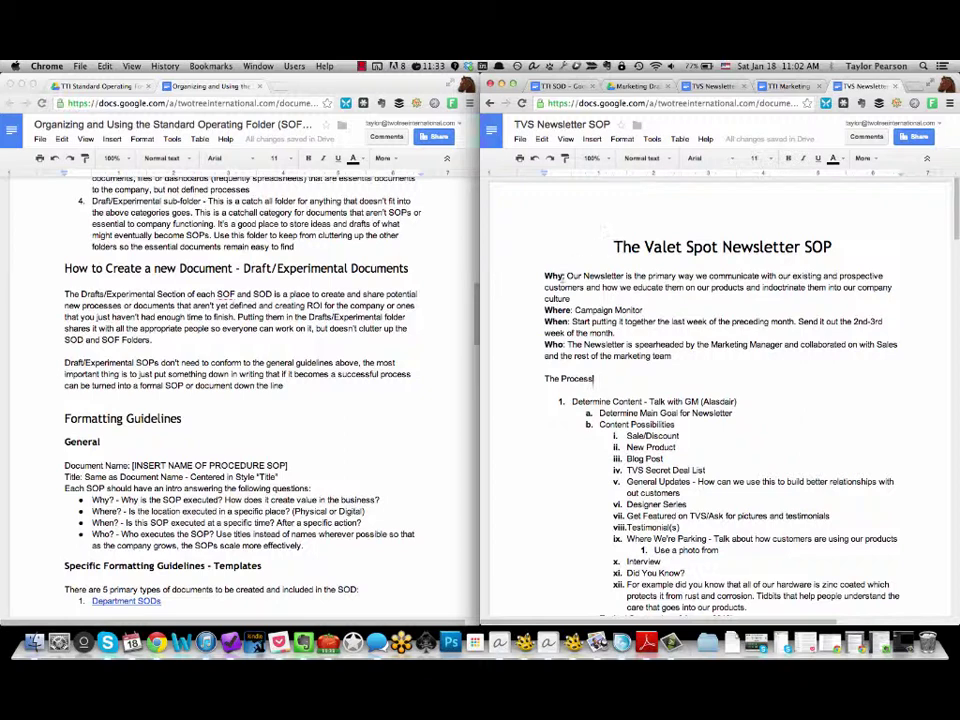
{"action": "left_click_drag", "start_coordinate": [545, 276], "coordinate": [685, 363]}
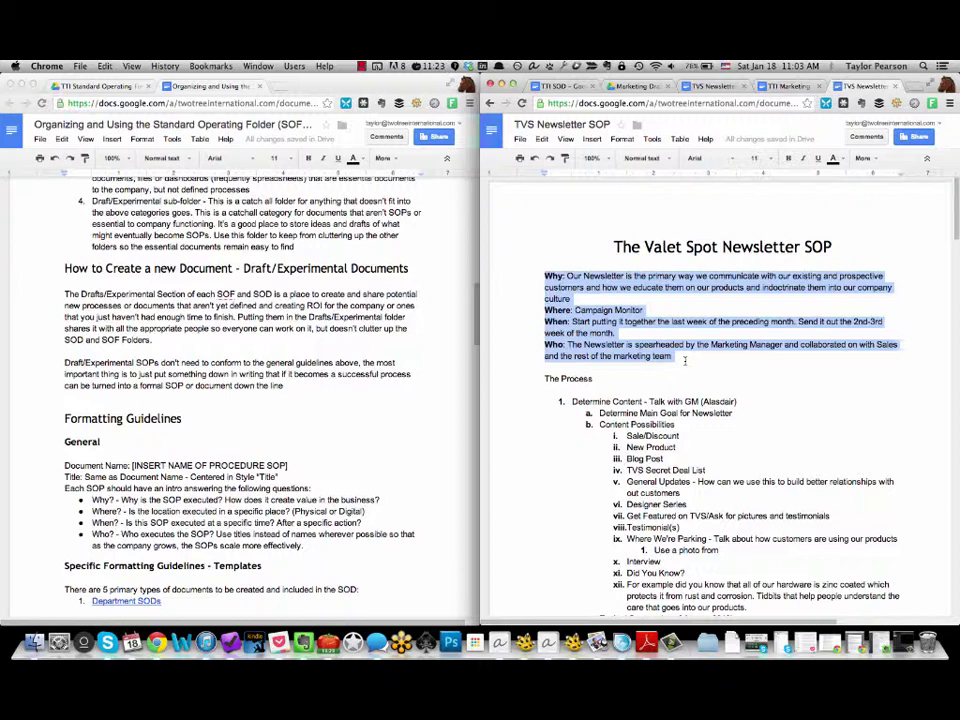
{"action": "left_click", "coordinate": [685, 362]}
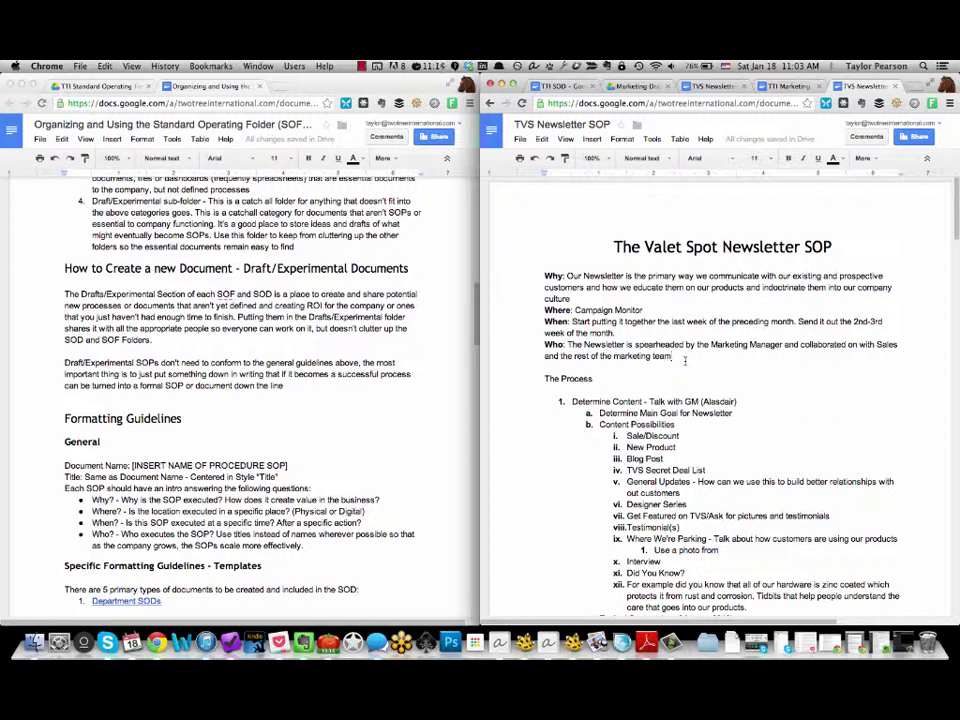
Add blank lines below the introduction of the TVS Newsletter SOP and insert a table of contents there.
{"action": "key", "text": "Return"}
{"action": "key", "text": "Return"}
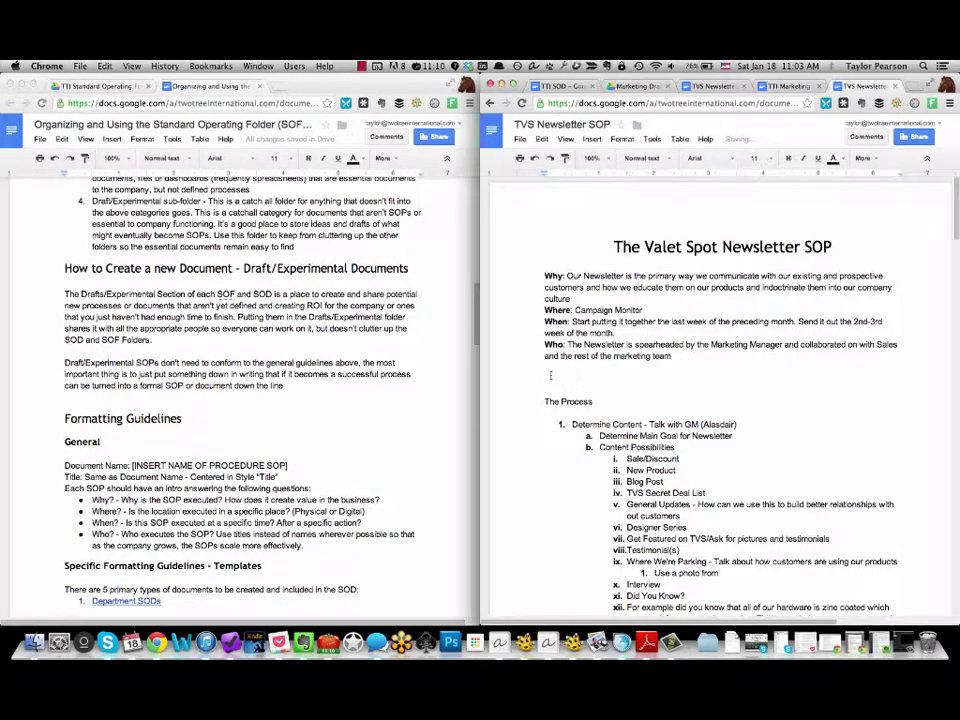
{"action": "scroll", "coordinate": [580, 388], "scroll_direction": "down", "scroll_amount": 20}
{"action": "scroll", "coordinate": [600, 395], "scroll_direction": "down", "scroll_amount": 15}
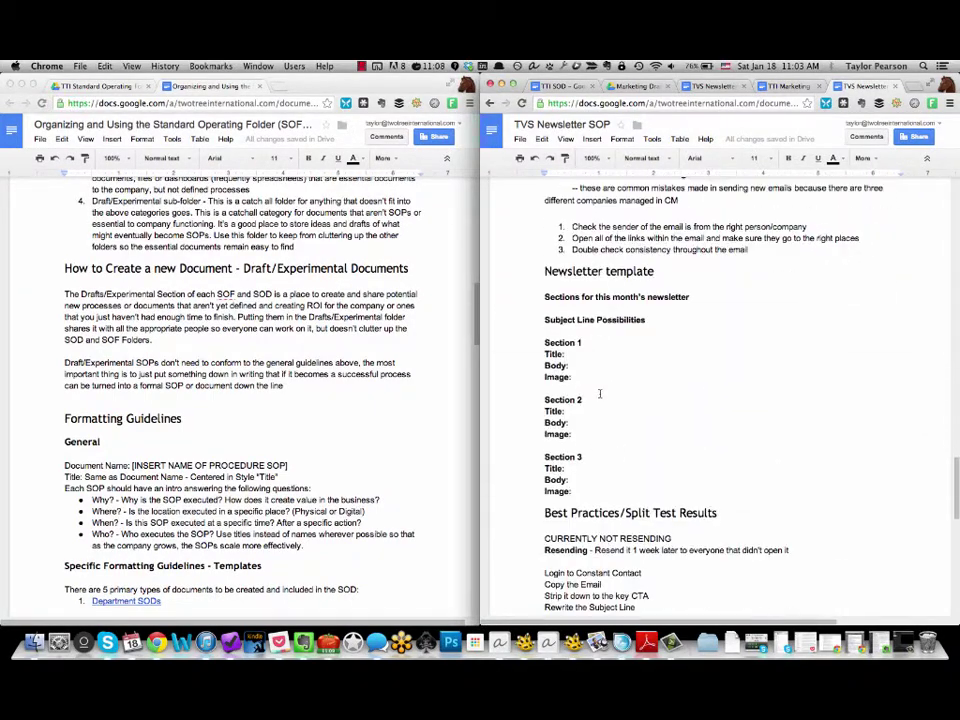
{"action": "scroll", "coordinate": [600, 395], "scroll_direction": "up", "scroll_amount": 20}
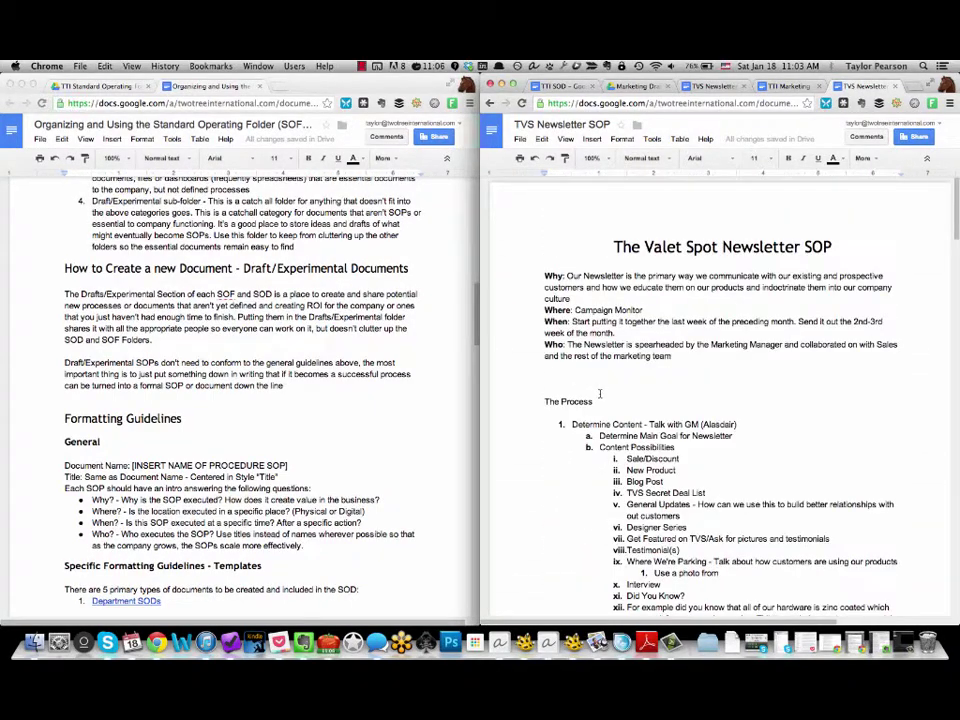
{"action": "left_click", "coordinate": [599, 140]}
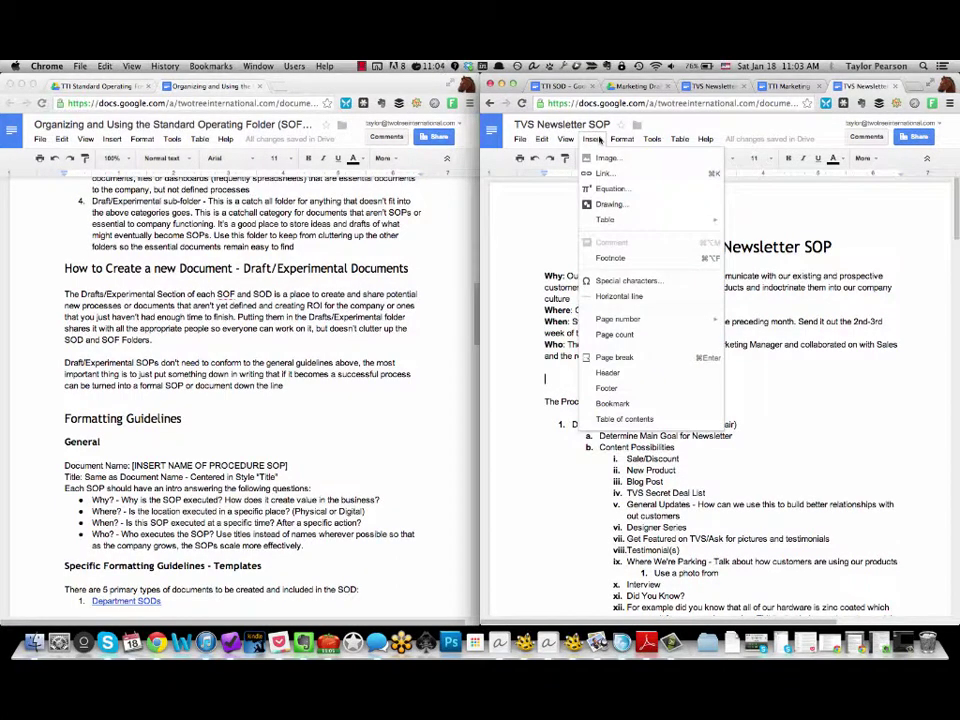
{"action": "left_click", "coordinate": [624, 419]}
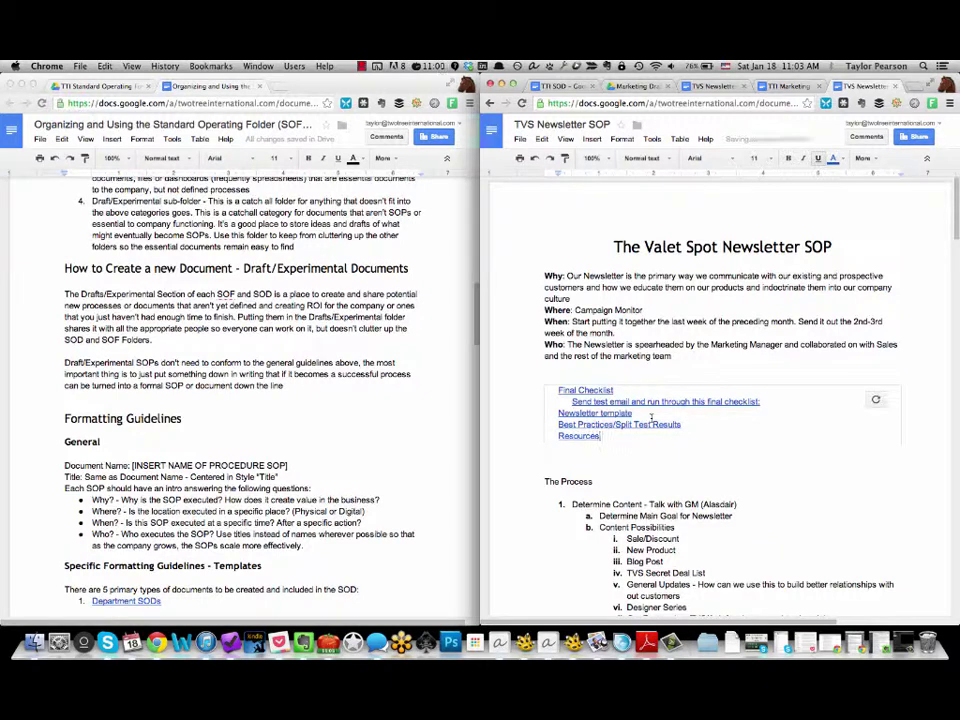
Format the line "The Process" below the table of contents as Heading 1.
{"action": "left_click_drag", "start_coordinate": [600, 481], "coordinate": [491, 469]}
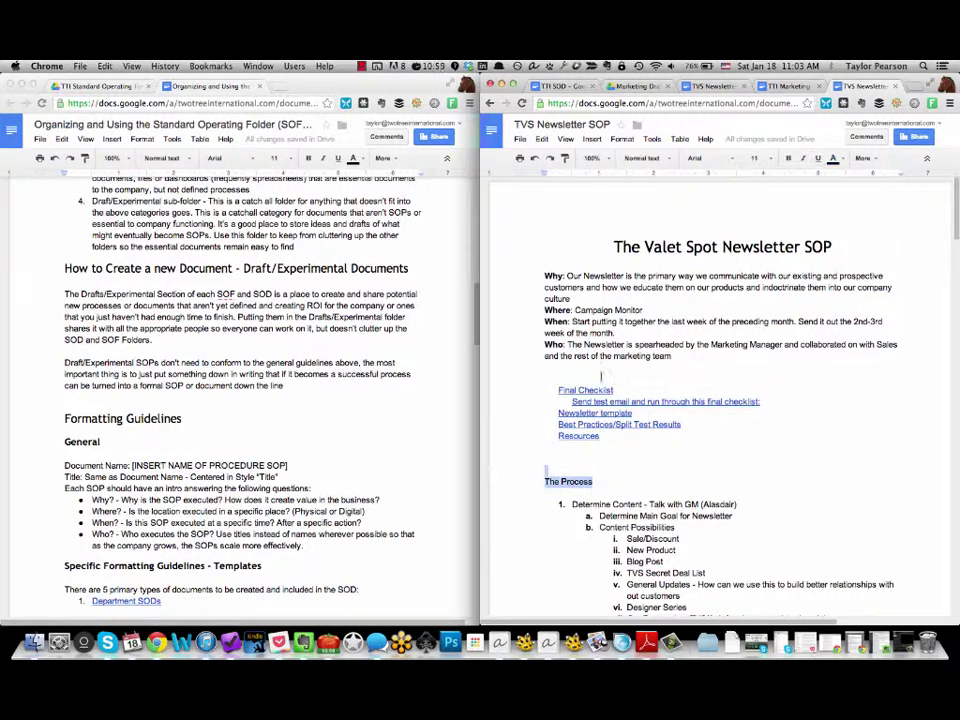
{"action": "left_click", "coordinate": [552, 467]}
{"action": "left_click_drag", "start_coordinate": [596, 481], "coordinate": [491, 481]}
{"action": "left_click", "coordinate": [650, 159]}
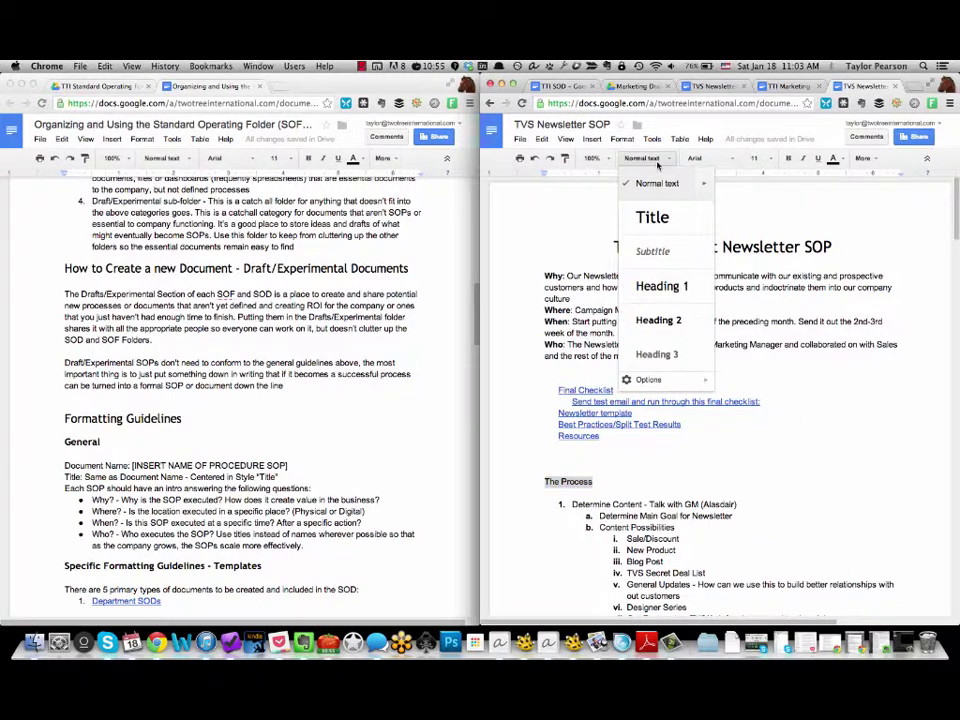
{"action": "left_click", "coordinate": [662, 287]}
Update the table of contents and select its entry for The Process.
{"action": "left_click", "coordinate": [656, 405]}
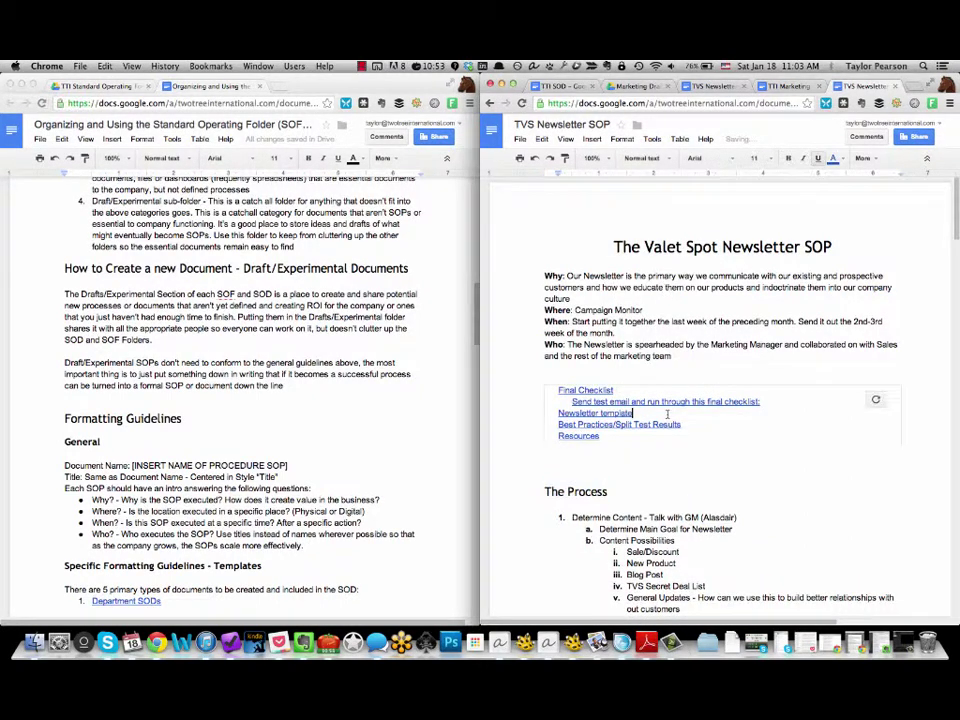
{"action": "left_click", "coordinate": [880, 400]}
{"action": "left_click", "coordinate": [571, 391]}
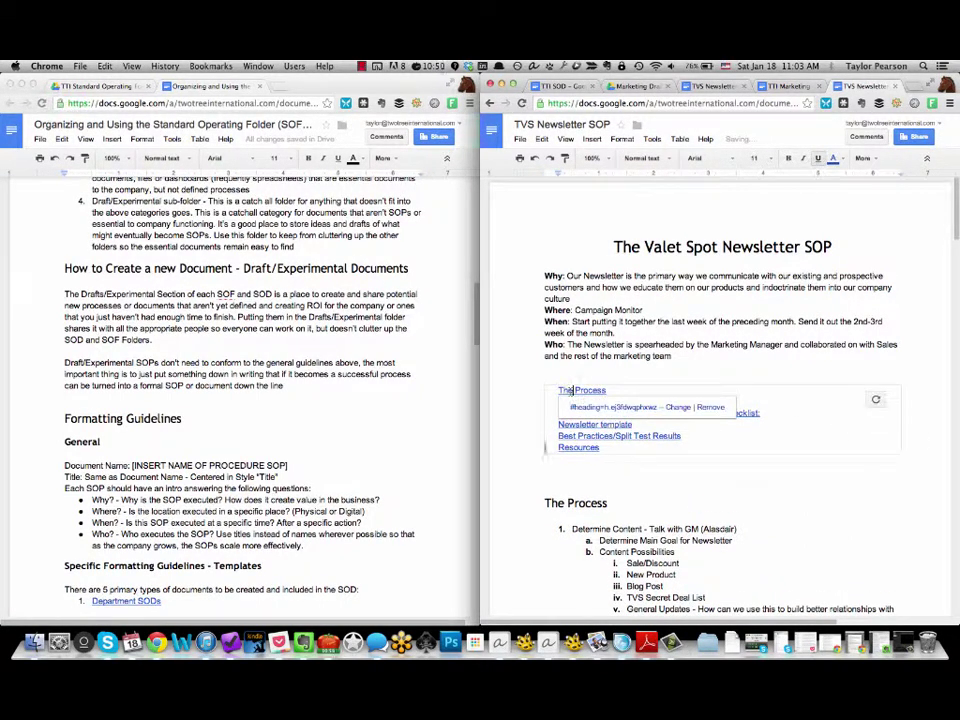
Examine the table of contents entries and the numbered steps of The Process section in the TVS Newsletter SOP.
{"action": "left_click", "coordinate": [559, 446]}
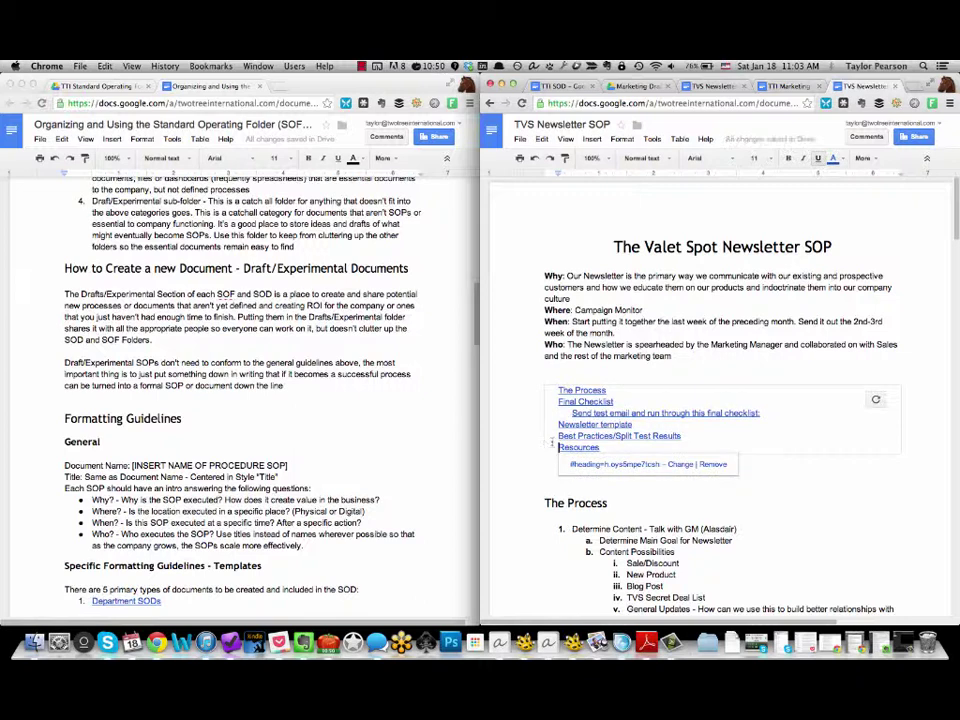
{"action": "left_click", "coordinate": [600, 412]}
{"action": "left_click", "coordinate": [610, 503]}
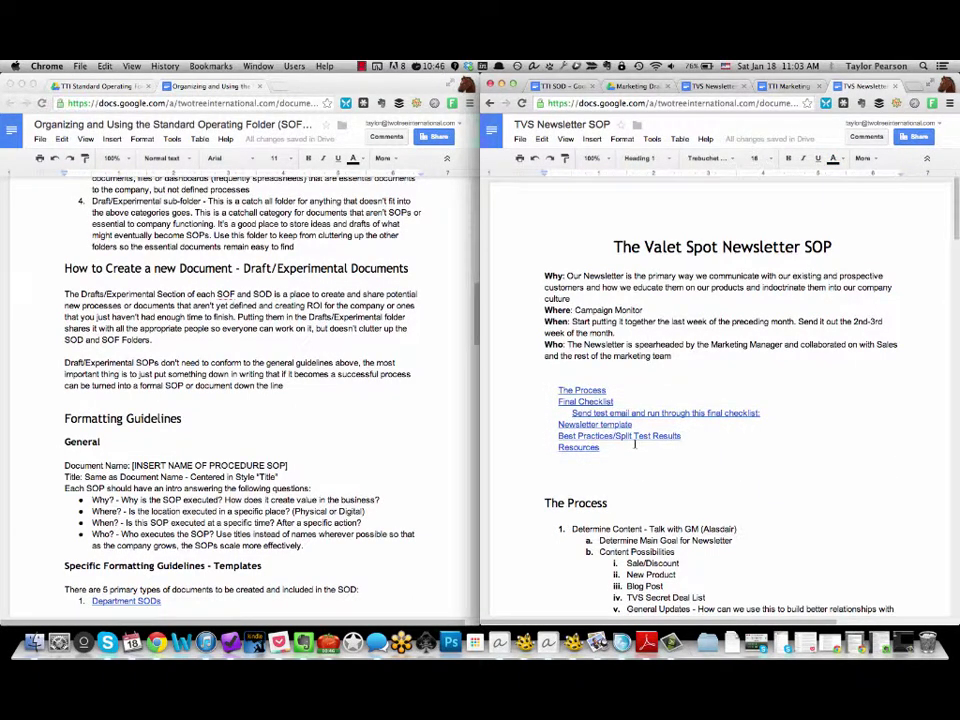
{"action": "scroll", "coordinate": [633, 425], "scroll_direction": "down", "scroll_amount": 1}
{"action": "scroll", "coordinate": [633, 425], "scroll_direction": "down", "scroll_amount": 3}
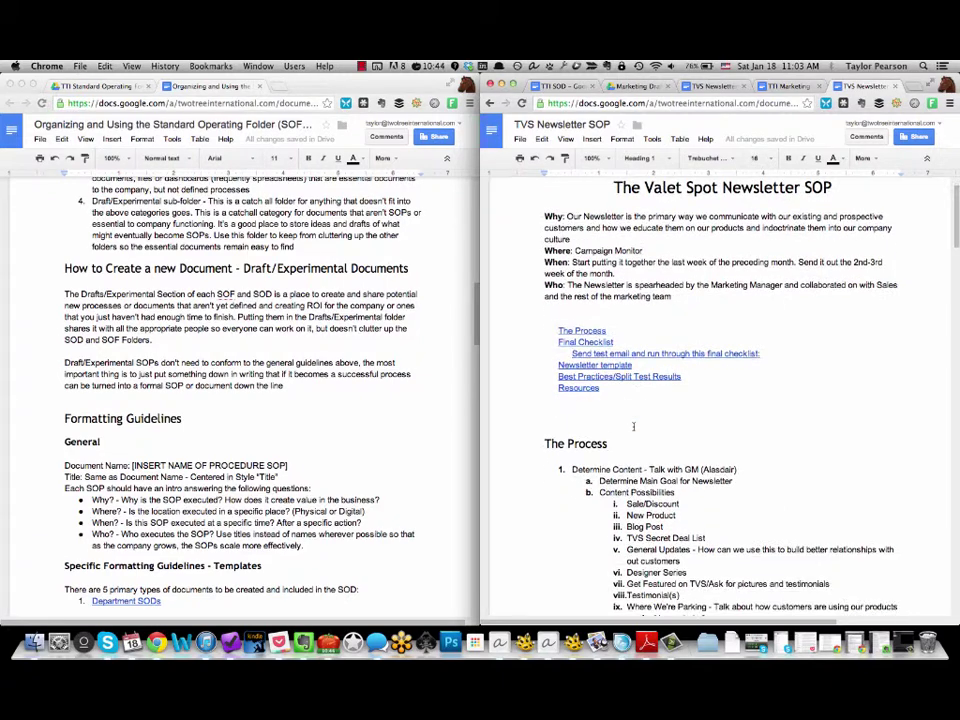
{"action": "scroll", "coordinate": [631, 414], "scroll_direction": "down", "scroll_amount": 2}
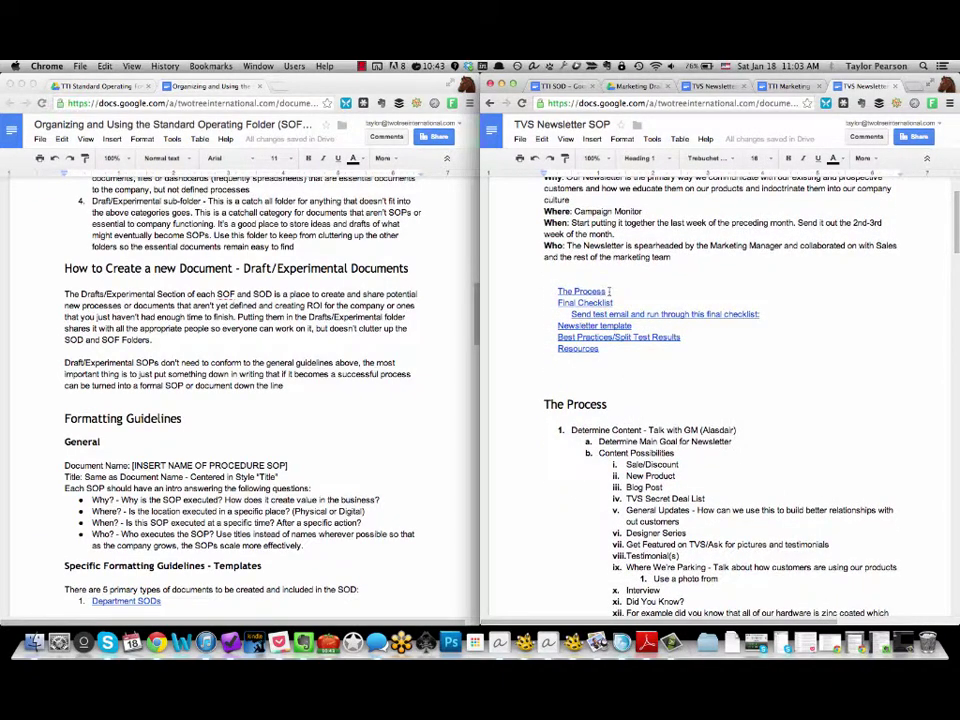
{"action": "scroll", "coordinate": [600, 441], "scroll_direction": "down", "scroll_amount": 10}
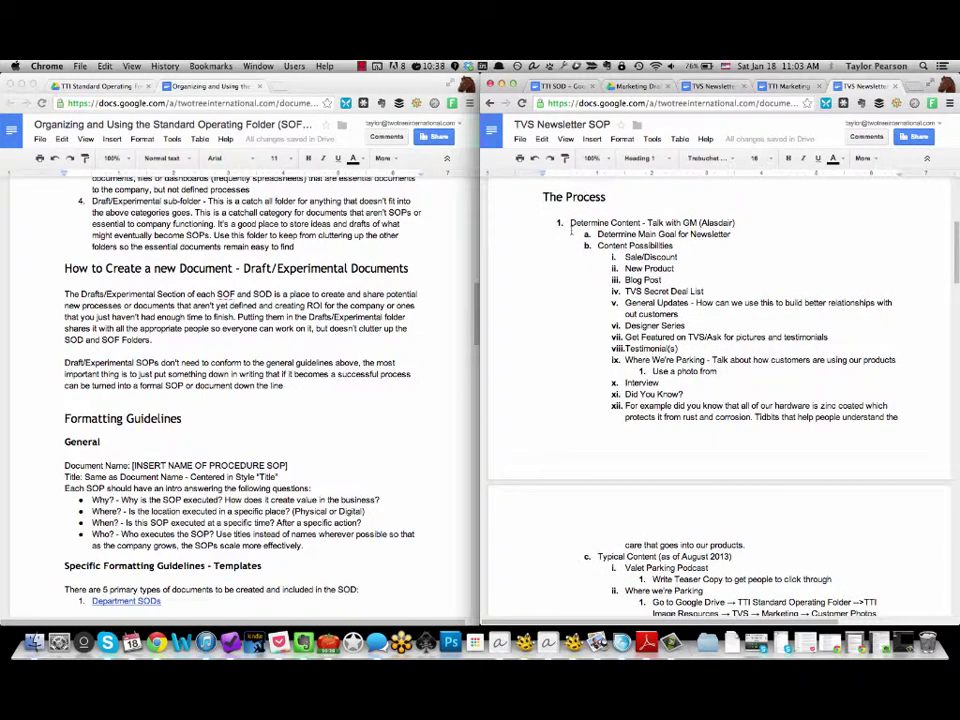
{"action": "left_click_drag", "start_coordinate": [735, 222], "coordinate": [611, 222]}
{"action": "scroll", "coordinate": [590, 280], "scroll_direction": "down", "scroll_amount": 20}
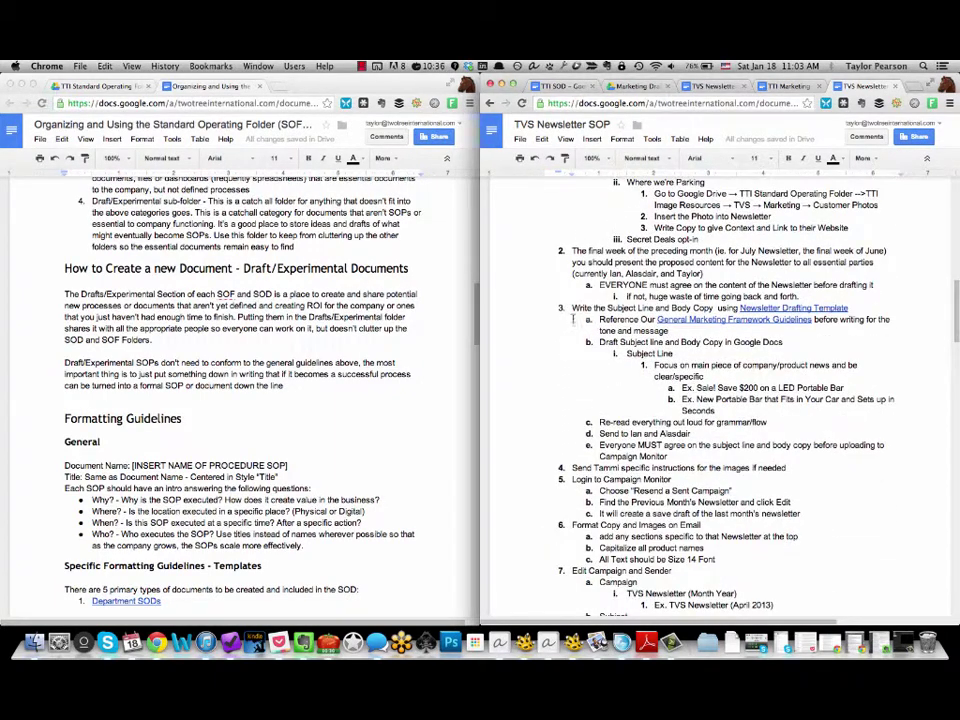
{"action": "scroll", "coordinate": [630, 452], "scroll_direction": "down", "scroll_amount": 20}
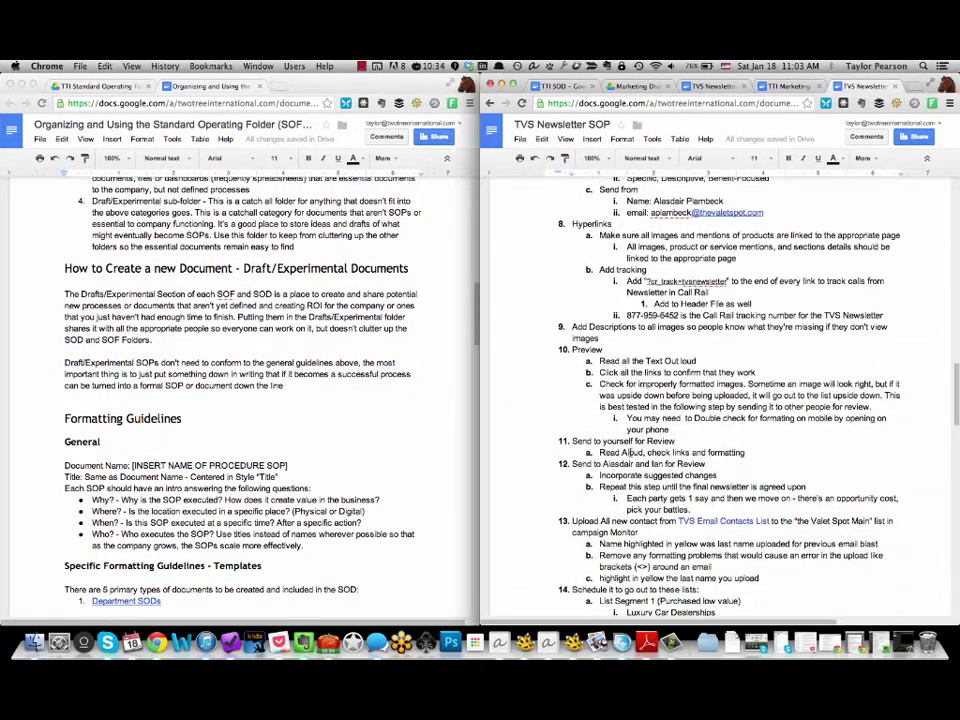
{"action": "scroll", "coordinate": [630, 452], "scroll_direction": "down", "scroll_amount": 20}
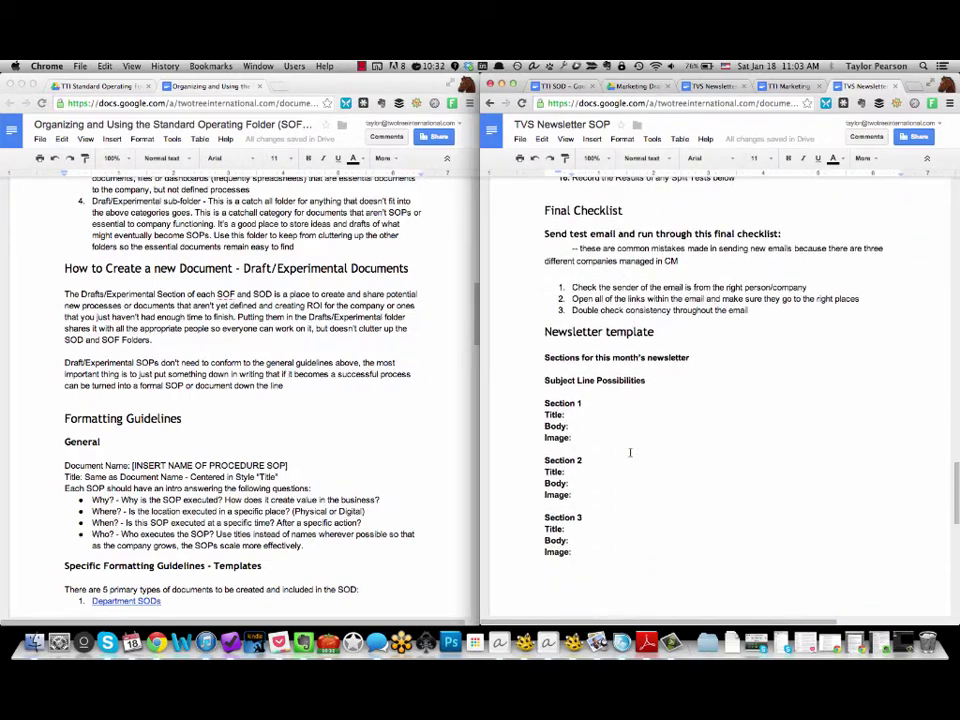
Examine the Newsletter template, Best Practices/Split Test Results, Resources and Split Tests sections of the TVS Newsletter SOP.
{"action": "scroll", "coordinate": [630, 452], "scroll_direction": "down", "scroll_amount": 1}
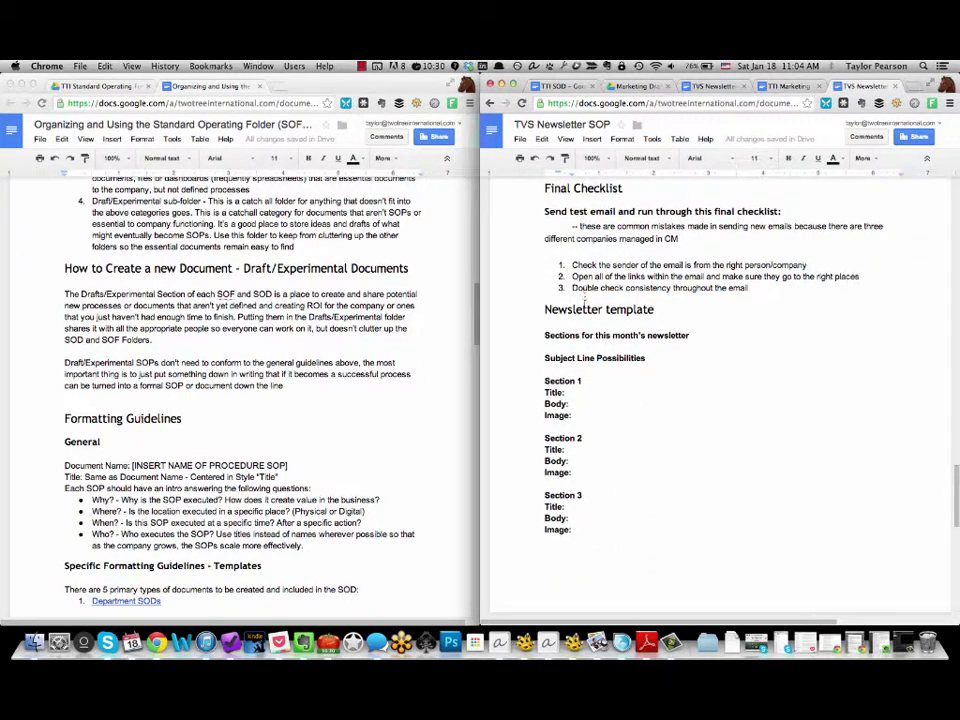
{"action": "left_click_drag", "start_coordinate": [538, 305], "coordinate": [575, 530]}
{"action": "scroll", "coordinate": [640, 480], "scroll_direction": "down", "scroll_amount": 10}
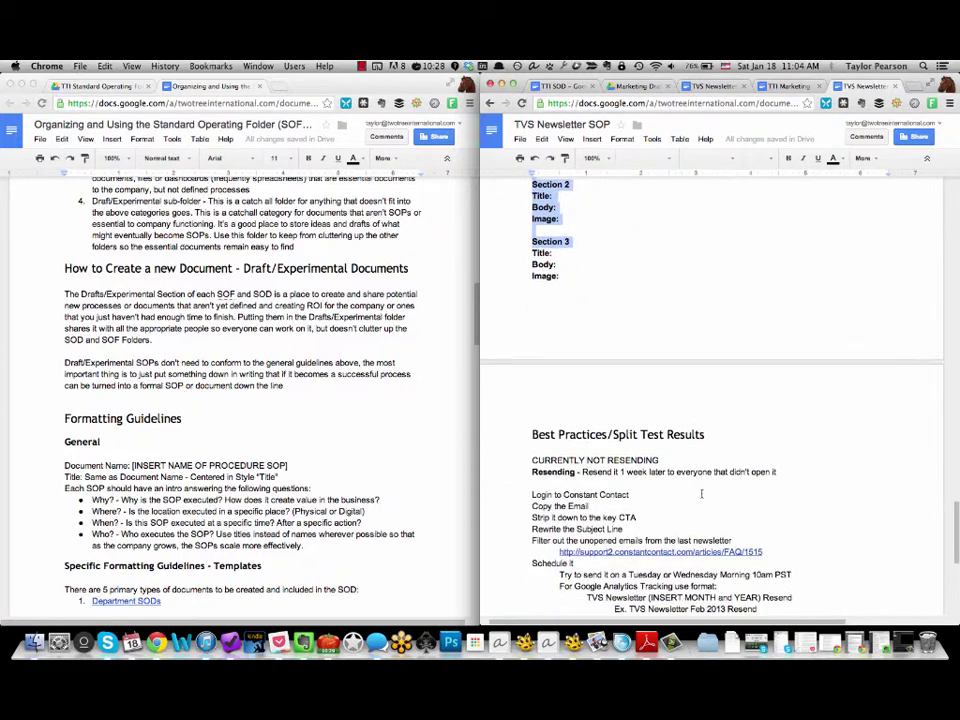
{"action": "left_click", "coordinate": [690, 482]}
{"action": "scroll", "coordinate": [701, 493], "scroll_direction": "down", "scroll_amount": 5}
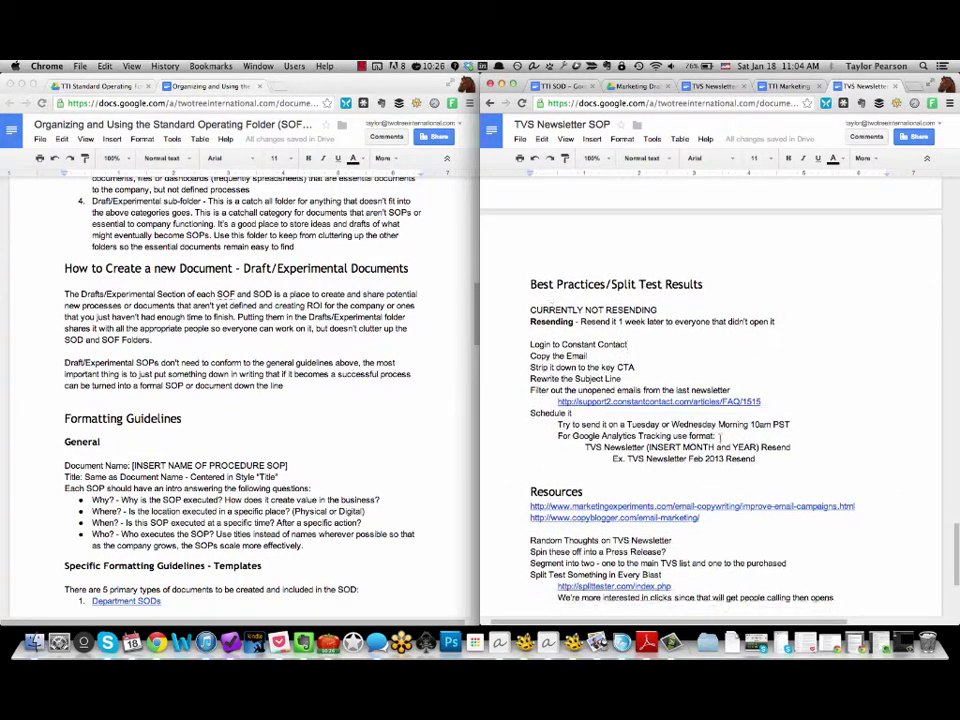
{"action": "scroll", "coordinate": [720, 436], "scroll_direction": "down", "scroll_amount": 2}
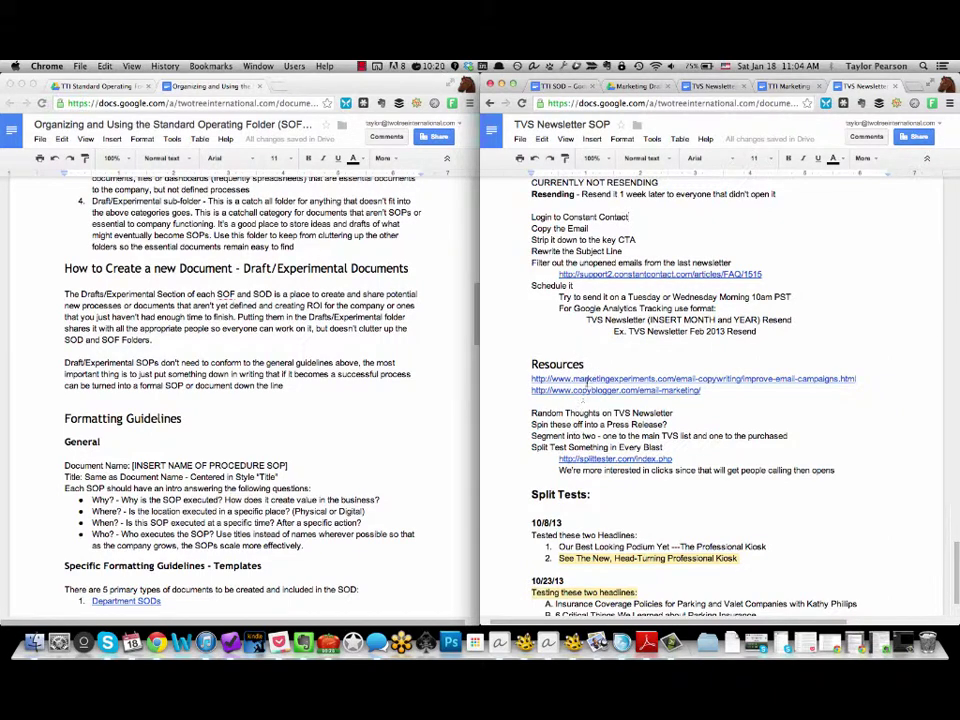
{"action": "scroll", "coordinate": [582, 399], "scroll_direction": "down", "scroll_amount": 3}
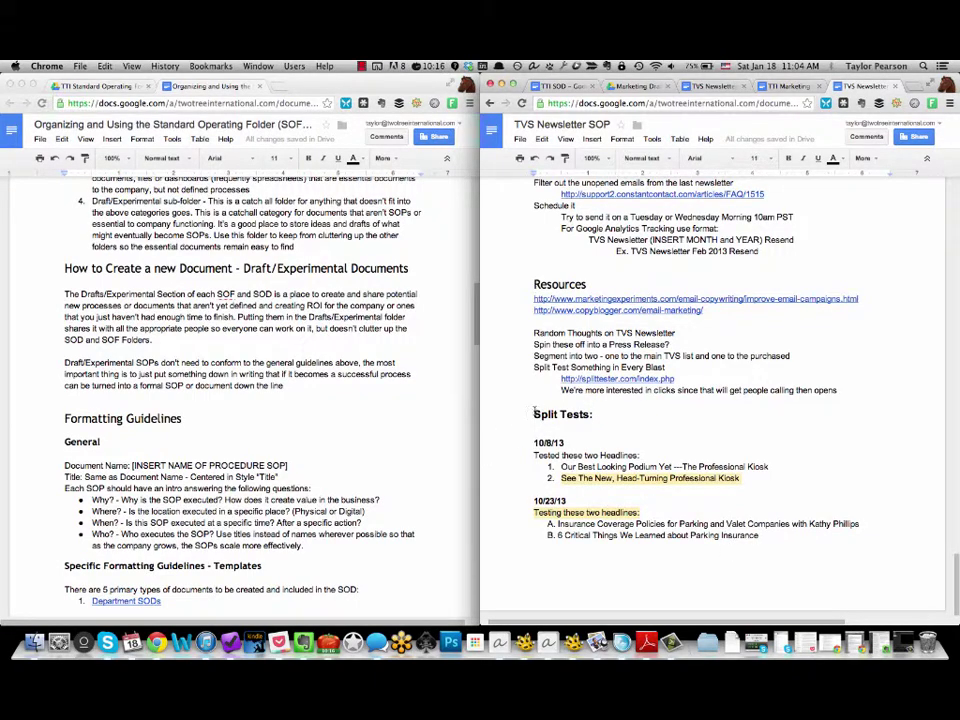
Compare the rough TVS Newsletters SOP draft with the detailed process in the formal TVS Newsletter SOP.
{"action": "scroll", "coordinate": [534, 409], "scroll_direction": "up", "scroll_amount": 8}
{"action": "scroll", "coordinate": [534, 409], "scroll_direction": "up", "scroll_amount": 15}
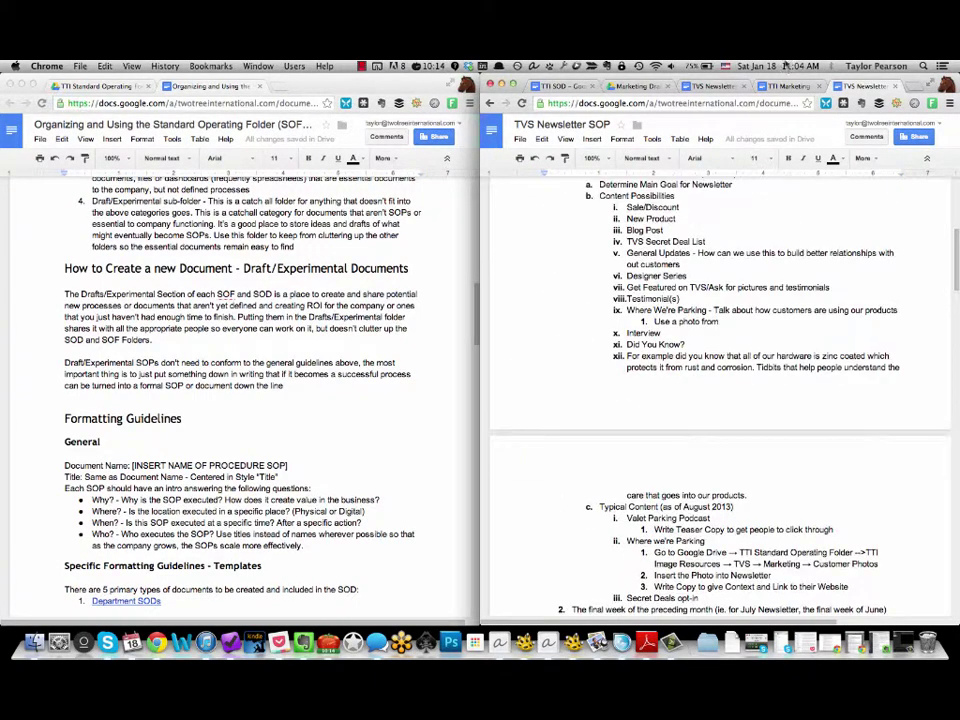
{"action": "left_click", "coordinate": [714, 87]}
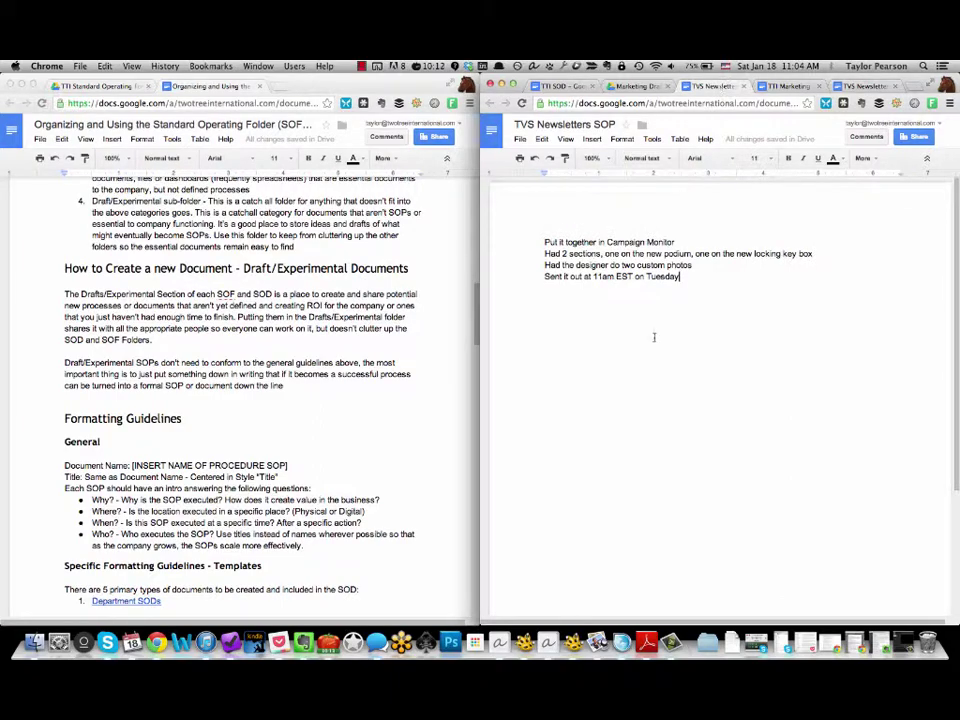
{"action": "key", "text": "ctrl+Tab"}
{"action": "key", "text": "ctrl+Tab"}
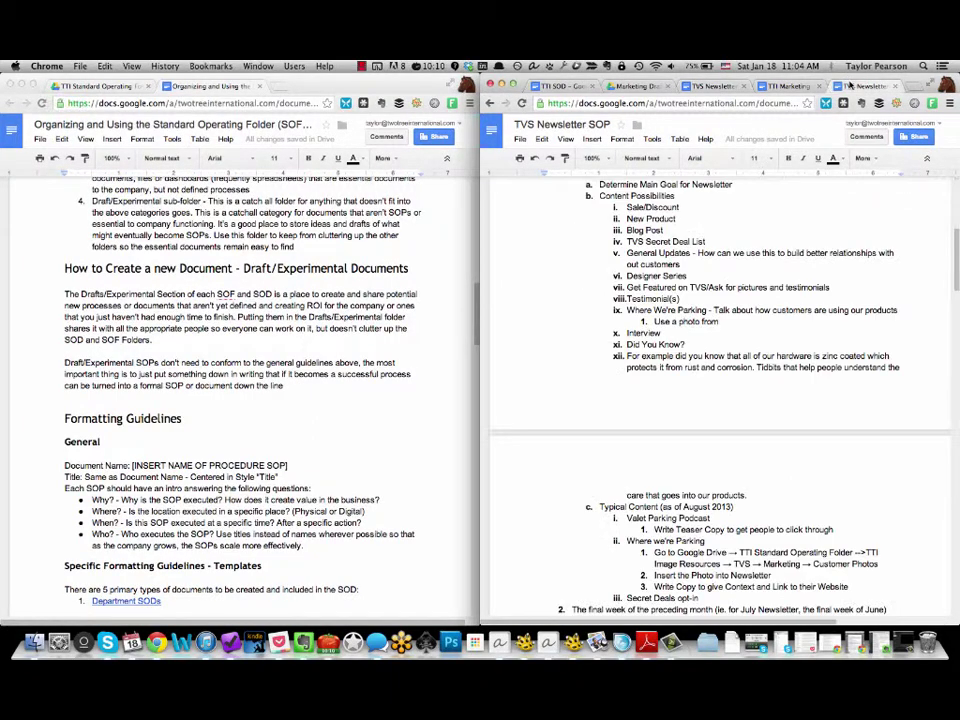
{"action": "scroll", "coordinate": [679, 431], "scroll_direction": "up", "scroll_amount": 10}
{"action": "scroll", "coordinate": [679, 431], "scroll_direction": "down", "scroll_amount": 15}
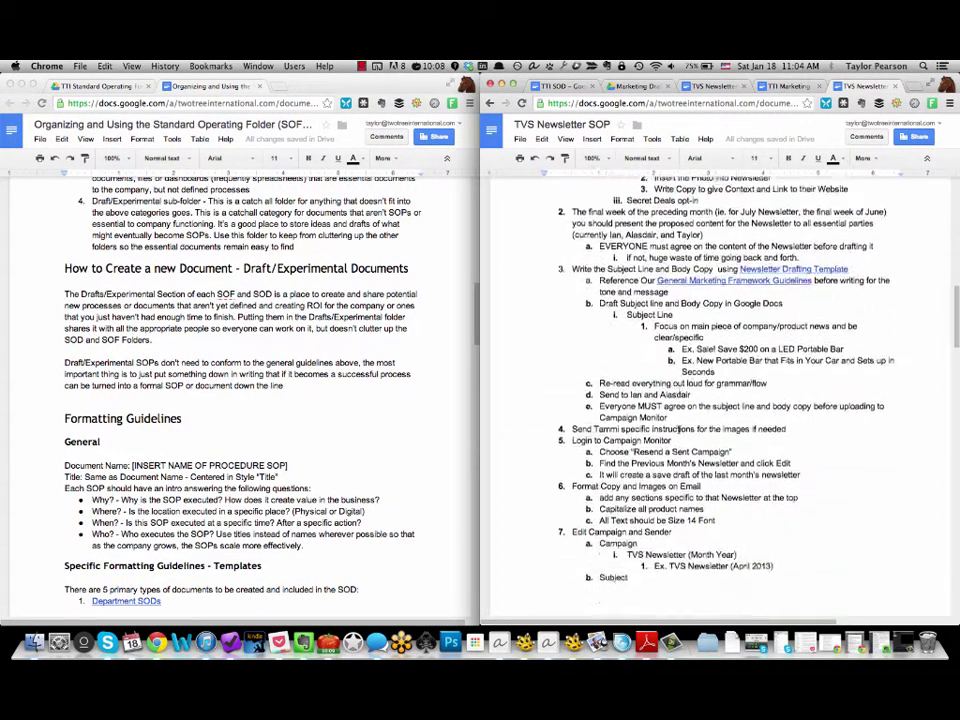
{"action": "scroll", "coordinate": [679, 431], "scroll_direction": "down", "scroll_amount": 15}
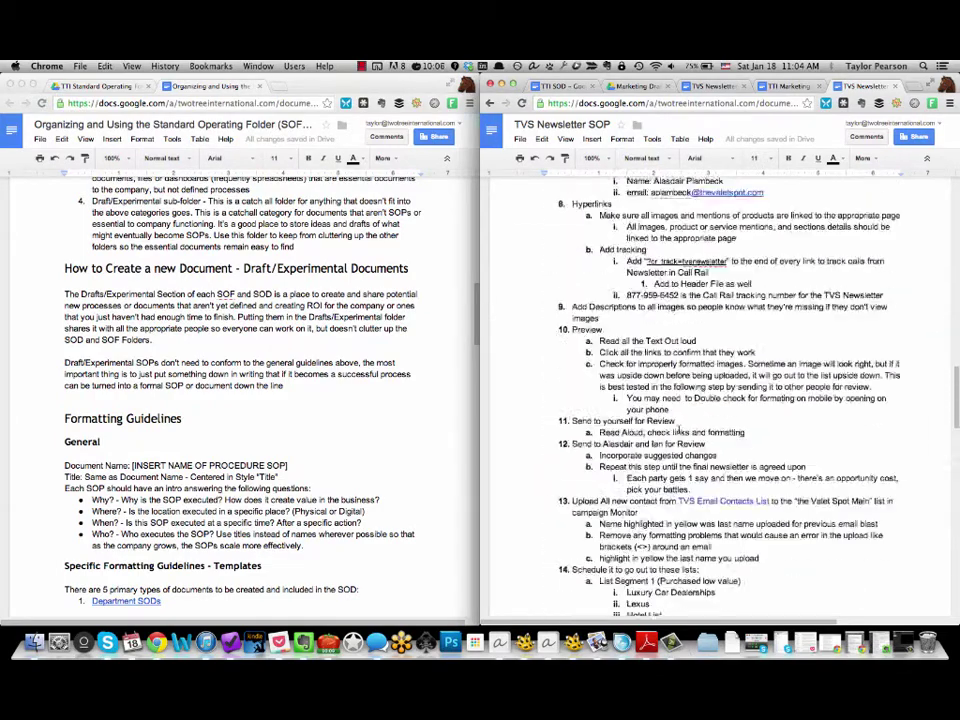
{"action": "scroll", "coordinate": [679, 431], "scroll_direction": "up", "scroll_amount": 15}
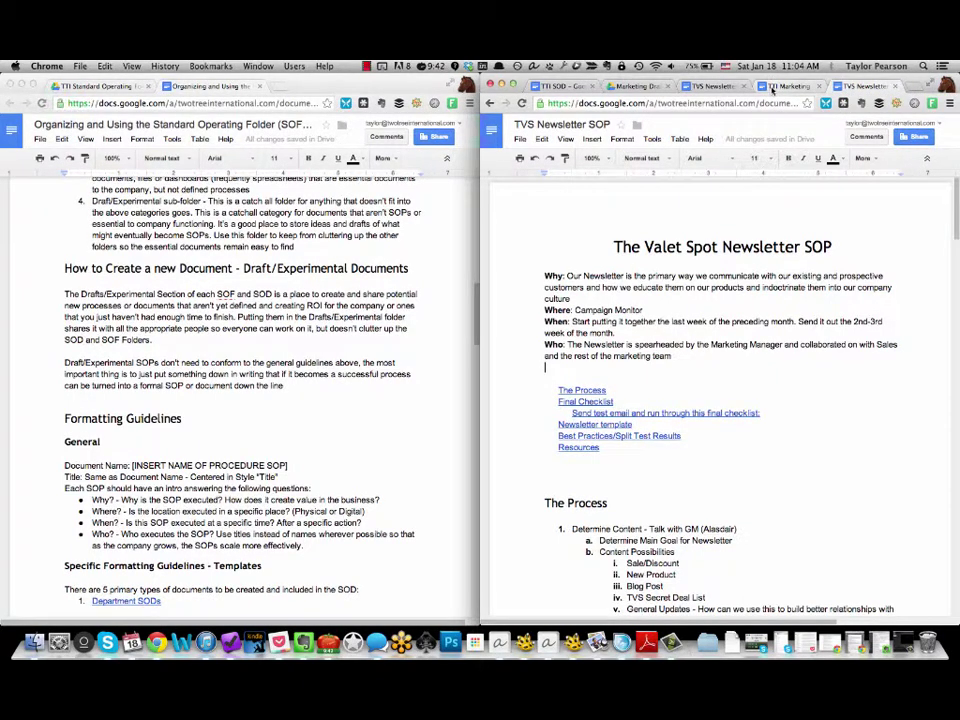
Open the TTI Marketing SOD document from the Marketing SOF folder in Drive.
{"action": "left_click", "coordinate": [605, 86]}
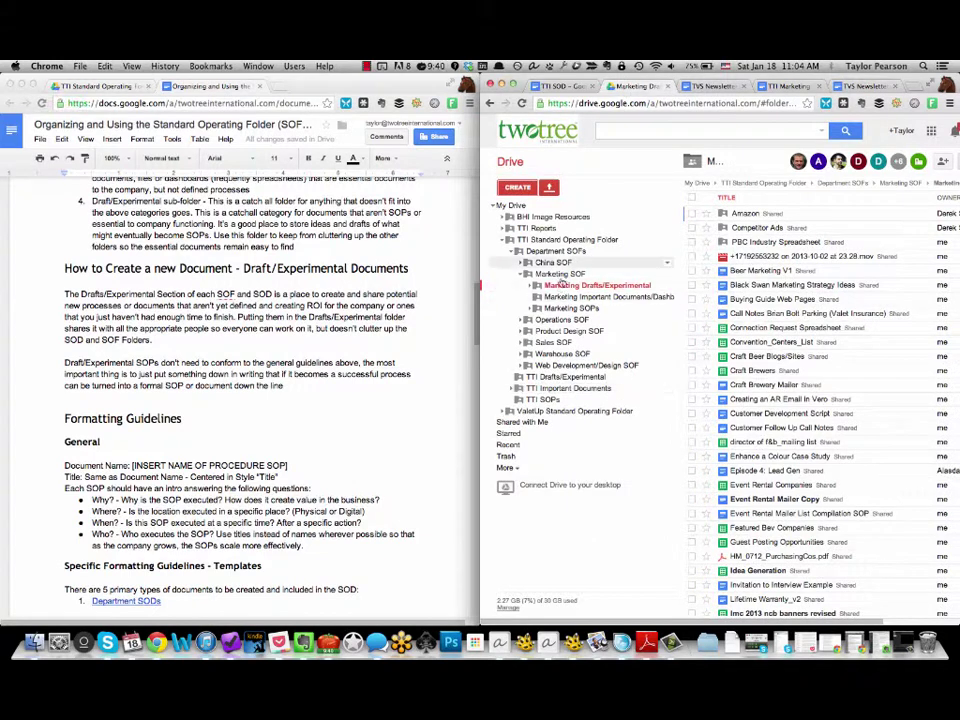
{"action": "left_click", "coordinate": [560, 274]}
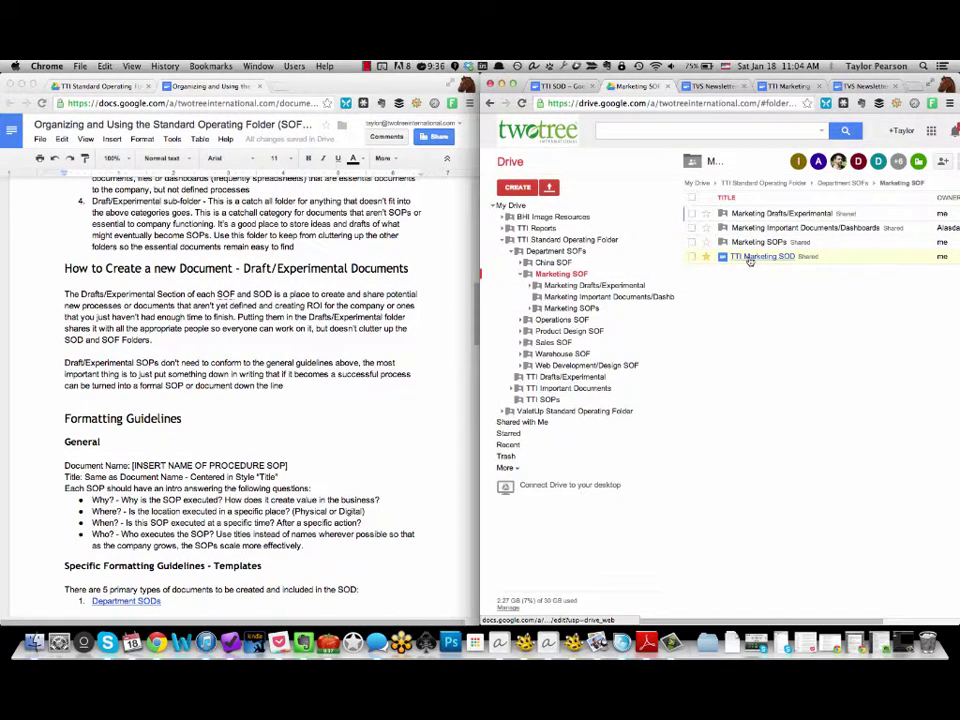
{"action": "left_click", "coordinate": [760, 257]}
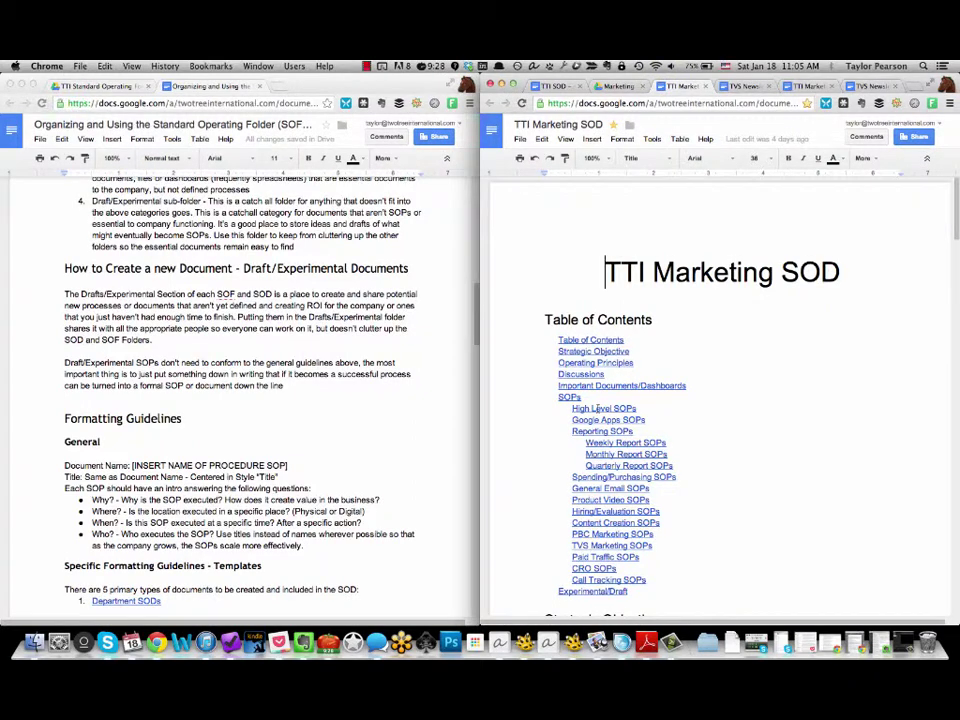
Jump to General Email SOPs from the table of contents and open the TVS Newsletter SOP linked under TVS Marketing SOPs.
{"action": "scroll", "coordinate": [597, 408], "scroll_direction": "down", "scroll_amount": 2}
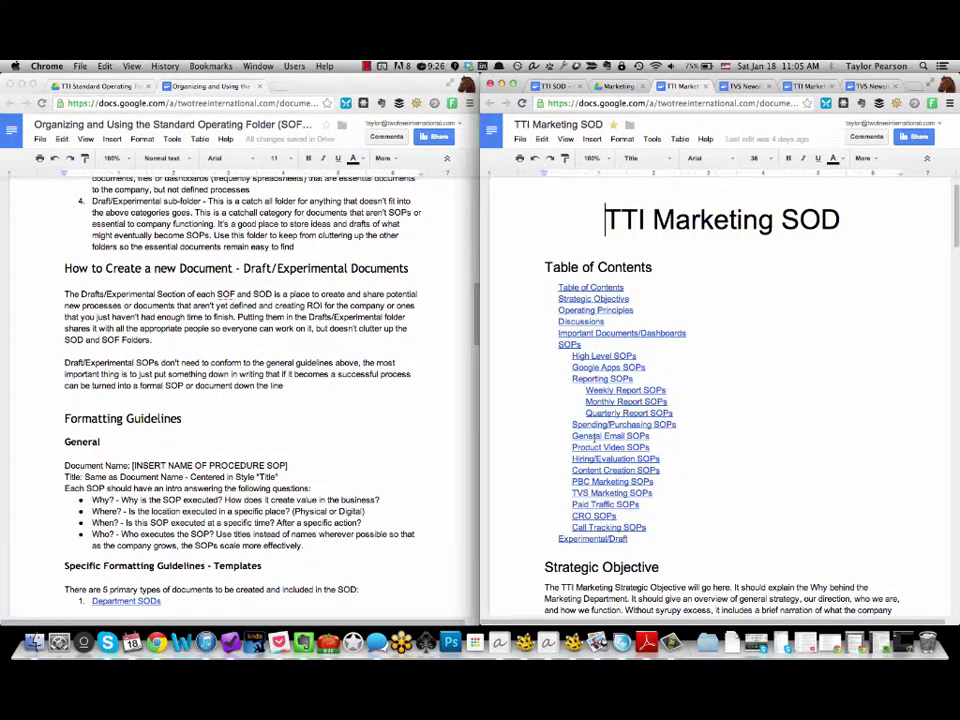
{"action": "left_click", "coordinate": [597, 436]}
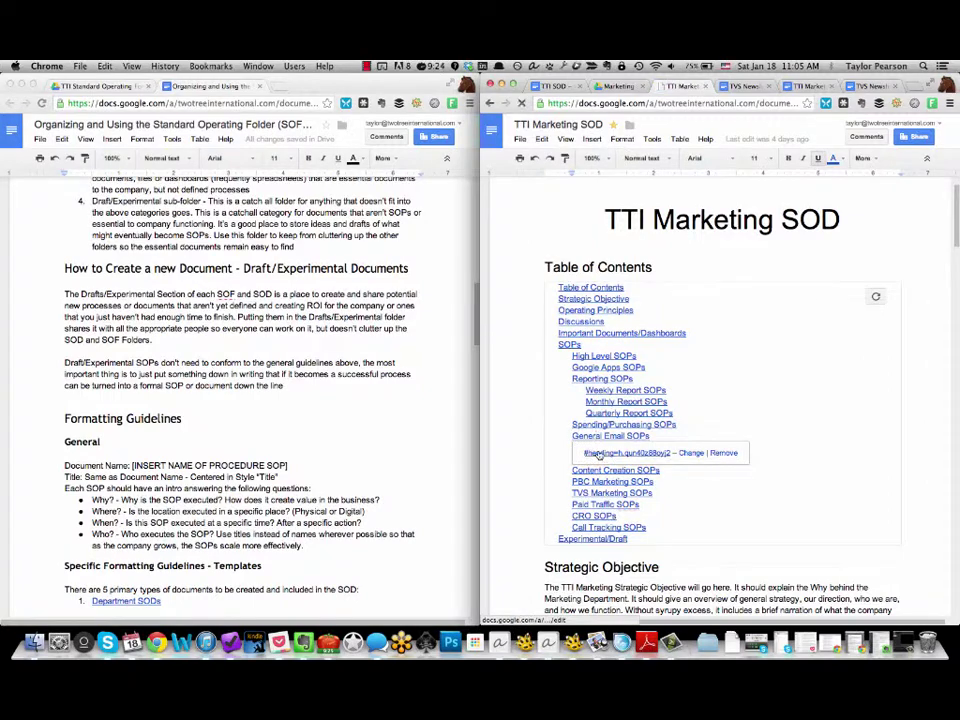
{"action": "left_click", "coordinate": [597, 452]}
{"action": "scroll", "coordinate": [597, 452], "scroll_direction": "down", "scroll_amount": 10}
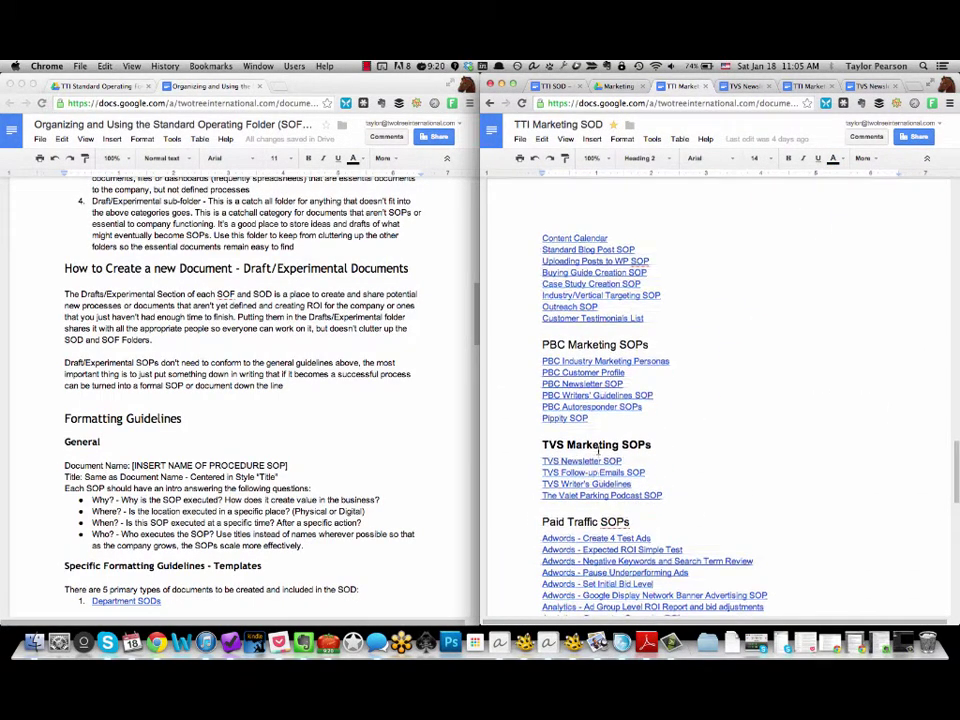
{"action": "scroll", "coordinate": [550, 425], "scroll_direction": "down", "scroll_amount": 1}
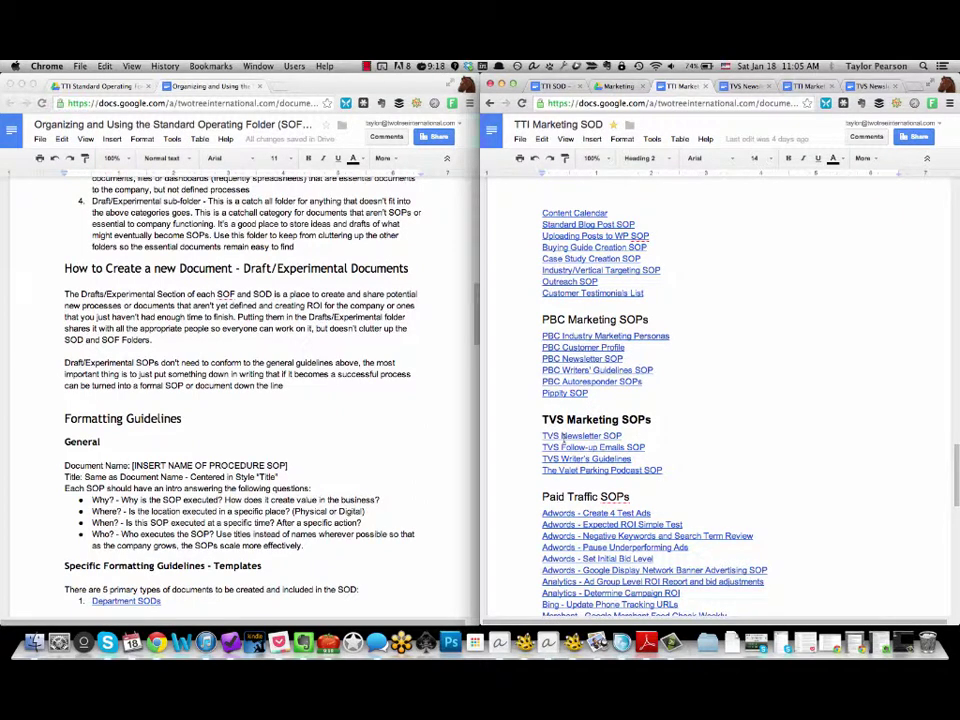
{"action": "left_click", "coordinate": [542, 436]}
{"action": "left_click", "coordinate": [603, 436]}
{"action": "left_click", "coordinate": [604, 453]}
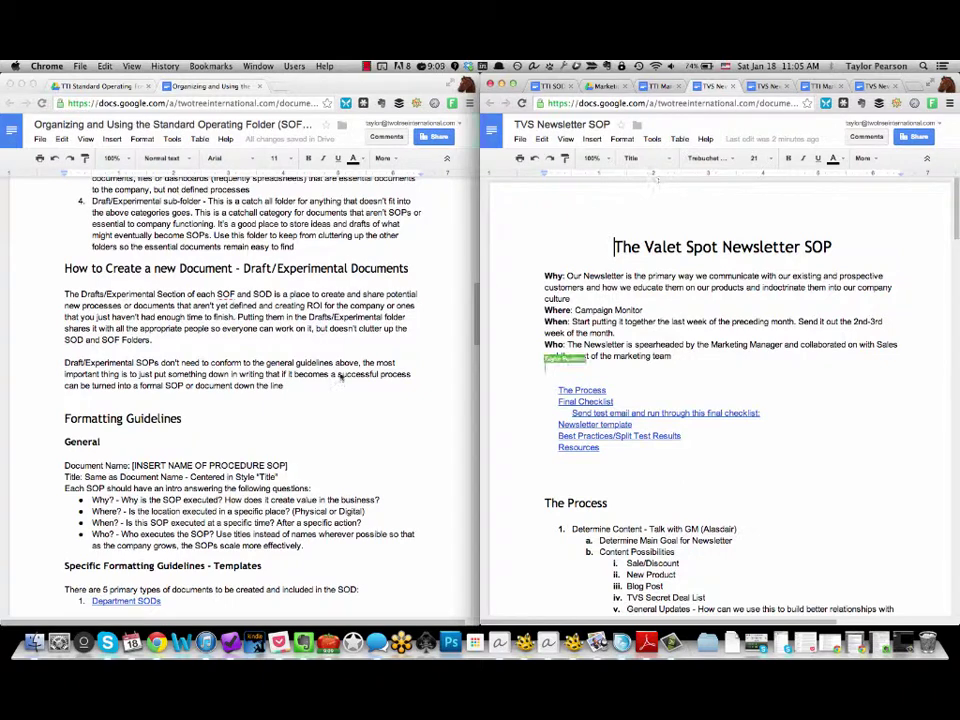
Review the document types listed under Specific Formatting Guidelines - Templates in the standard operating folder guide, highlighting Department SODs.
{"action": "scroll", "coordinate": [340, 377], "scroll_direction": "down", "scroll_amount": 2}
{"action": "scroll", "coordinate": [340, 377], "scroll_direction": "down", "scroll_amount": 5}
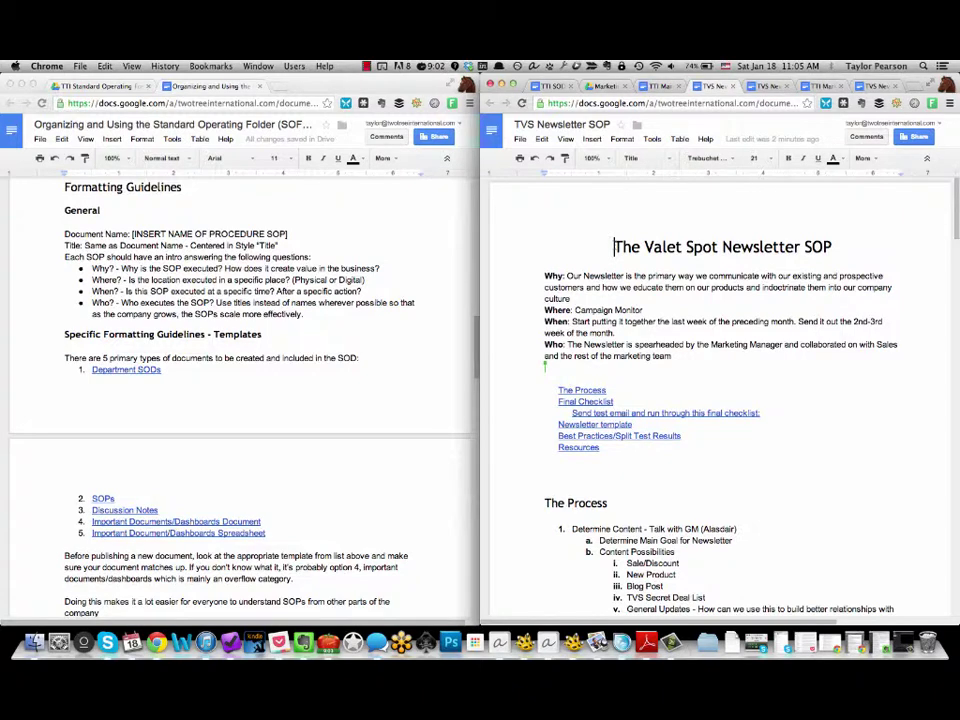
{"action": "left_click", "coordinate": [181, 369]}
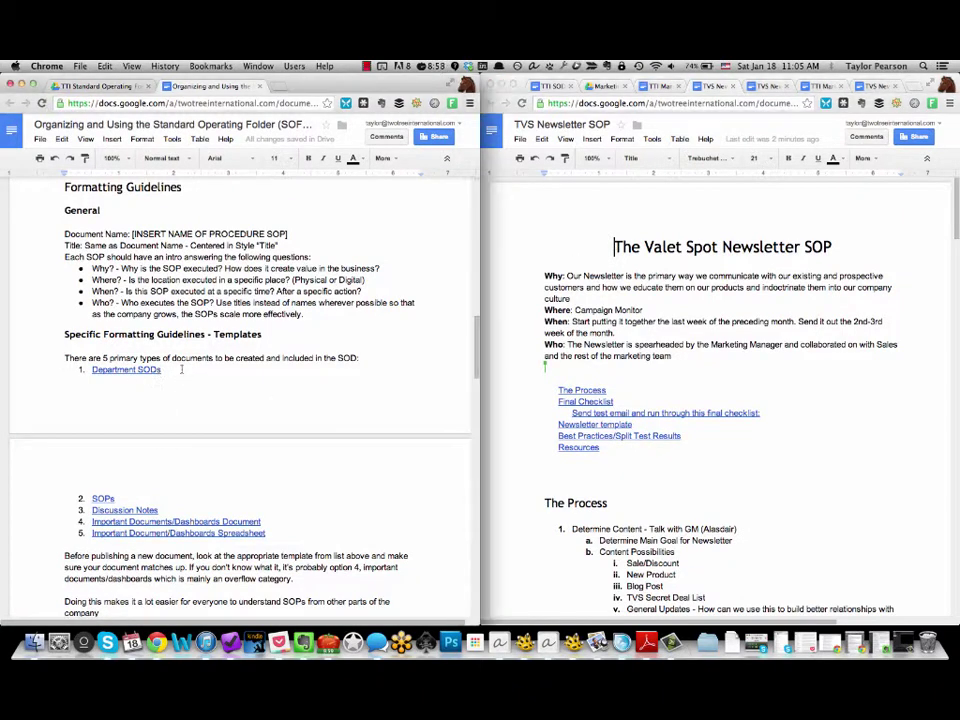
{"action": "key", "text": "alt+shift+Left"}
{"action": "key", "text": "alt+shift+Left"}
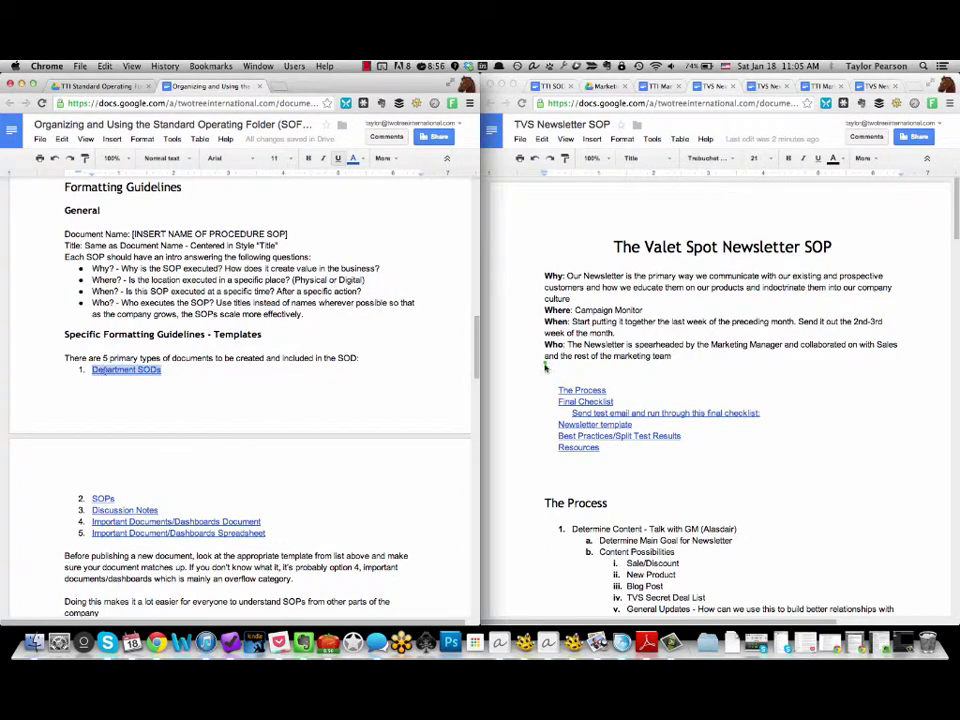
{"action": "left_click", "coordinate": [285, 390]}
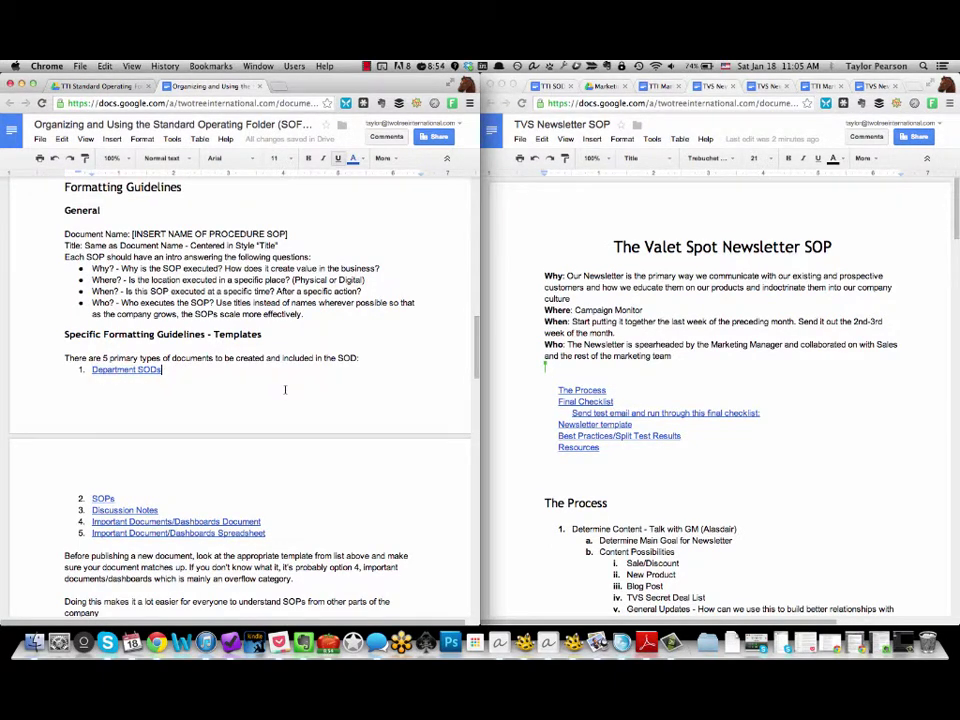
{"action": "scroll", "coordinate": [285, 390], "scroll_direction": "down", "scroll_amount": 3}
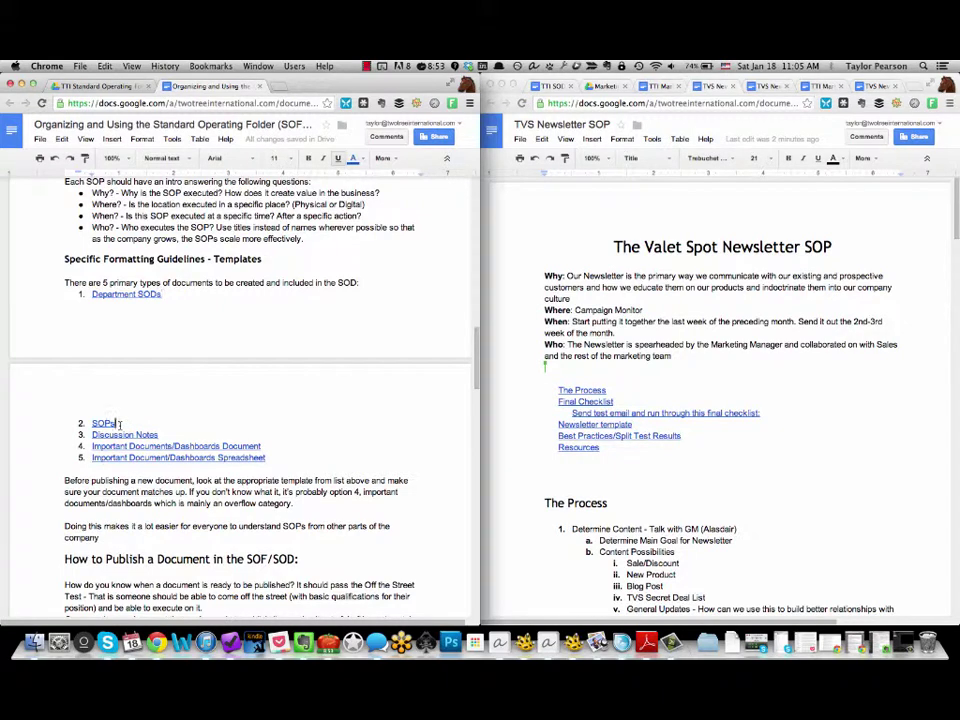
Highlight the title of the TVS Newsletter SOP as an example of the SOP document type.
{"action": "left_click", "coordinate": [717, 382]}
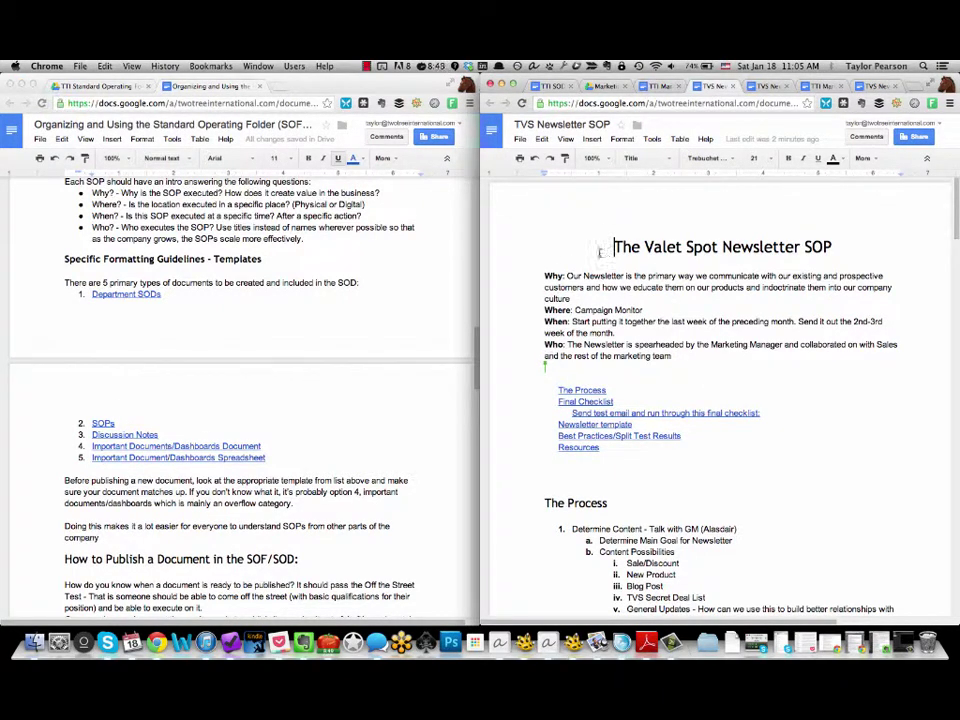
{"action": "left_click_drag", "start_coordinate": [562, 250], "coordinate": [834, 249]}
{"action": "left_click", "coordinate": [834, 249]}
Open the Discussion Notes template linked in the standard operating folder guide and review its intro and date-headed notes layout.
{"action": "left_click", "coordinate": [206, 436]}
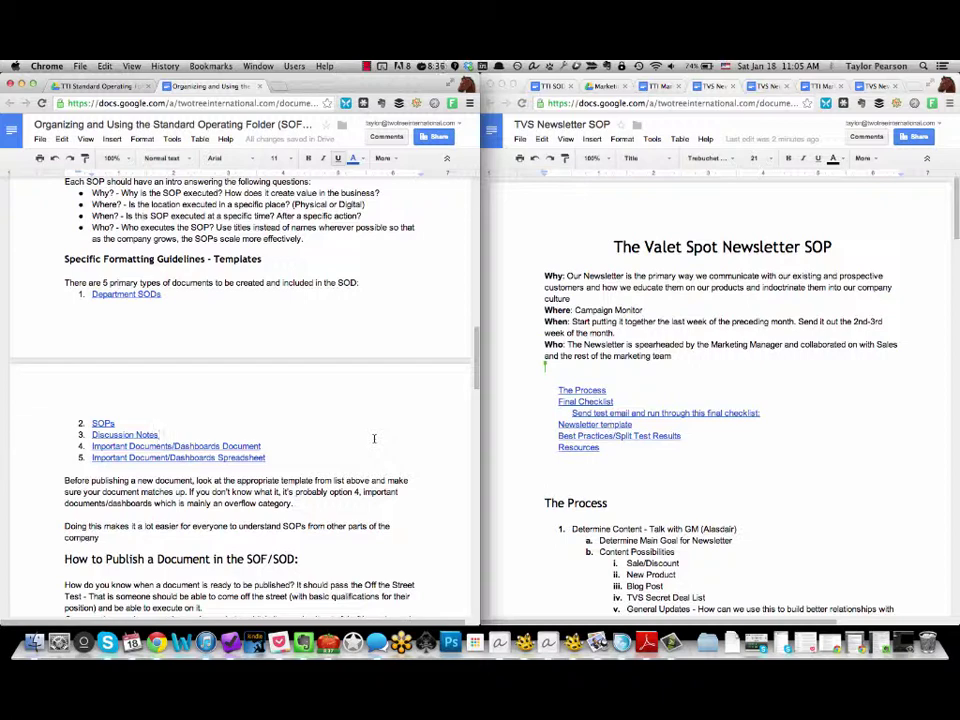
{"action": "left_click", "coordinate": [136, 435]}
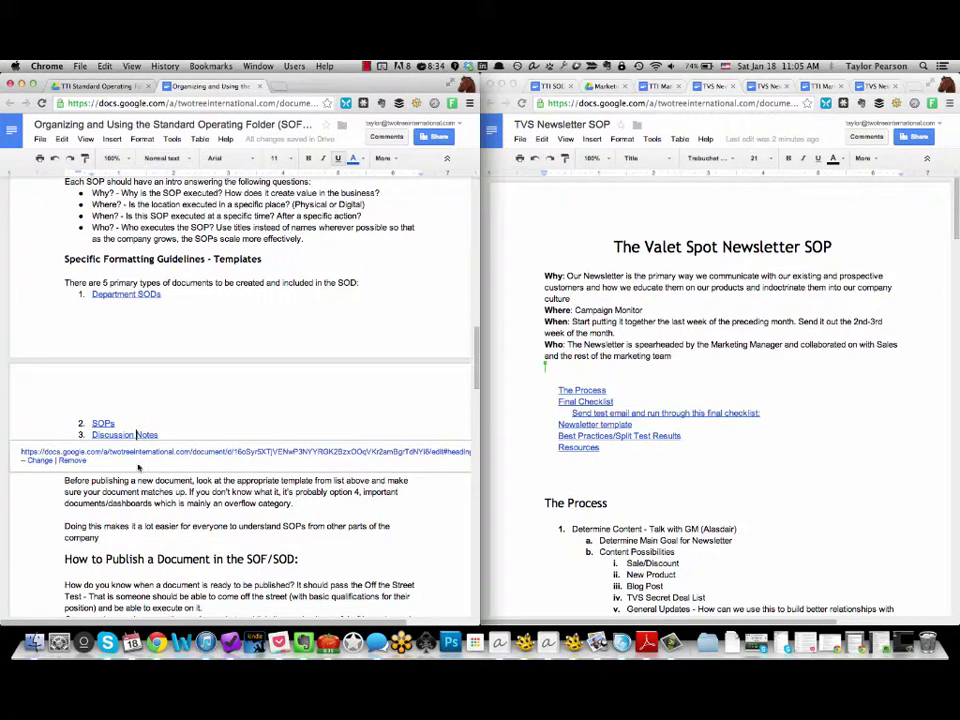
{"action": "left_click", "coordinate": [140, 451]}
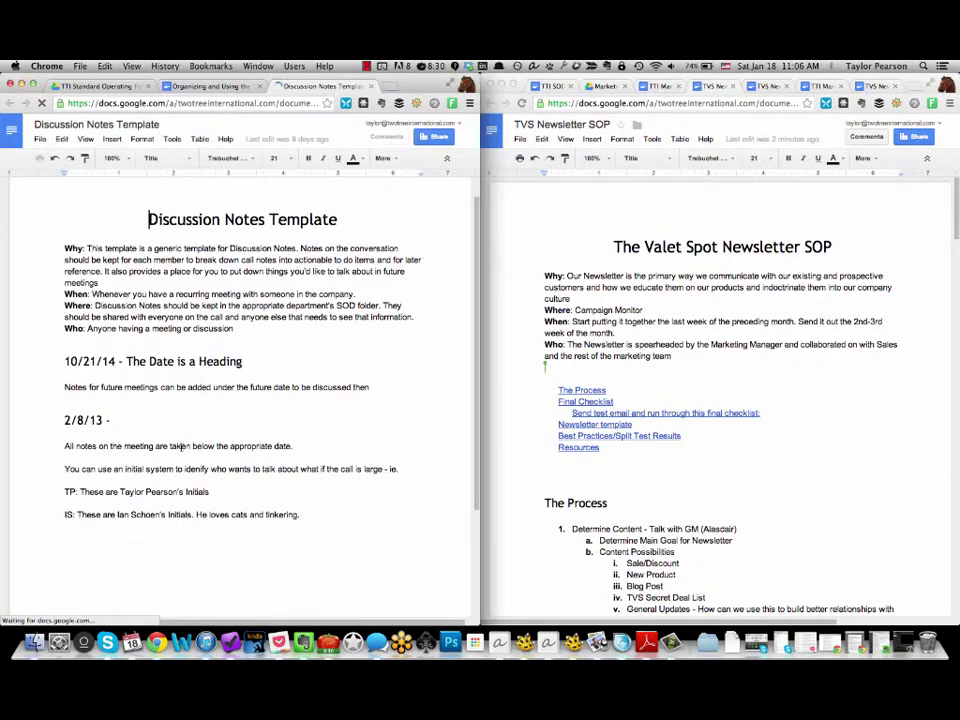
{"action": "scroll", "coordinate": [181, 446], "scroll_direction": "down", "scroll_amount": 1}
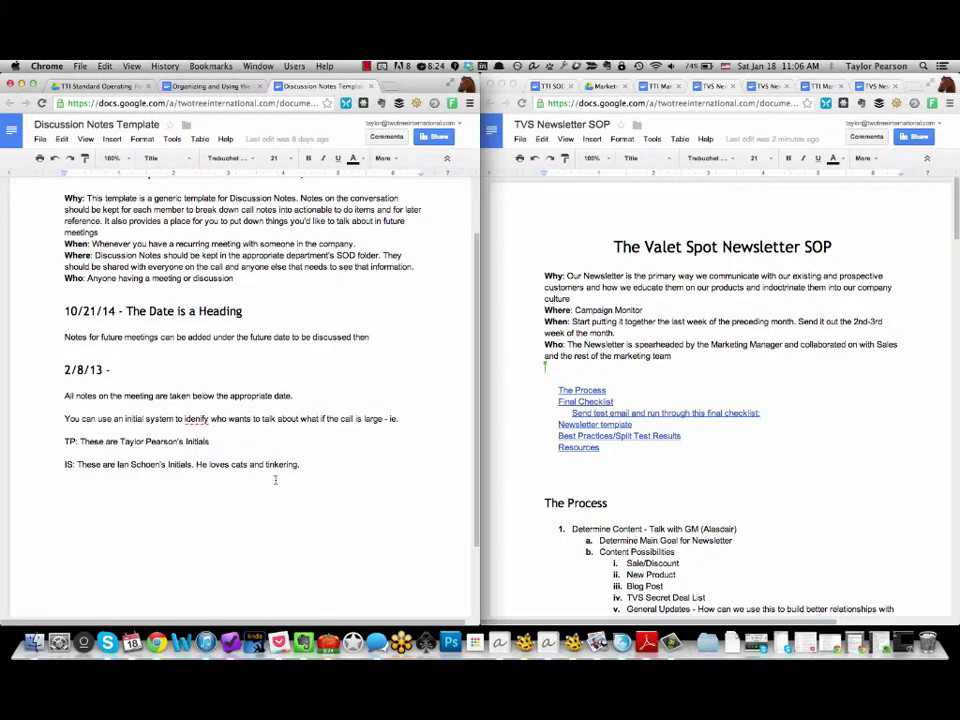
Return to the guide, open the linked Important Documents/Dashboards Document template to review it, and close it again.
{"action": "left_click", "coordinate": [212, 86]}
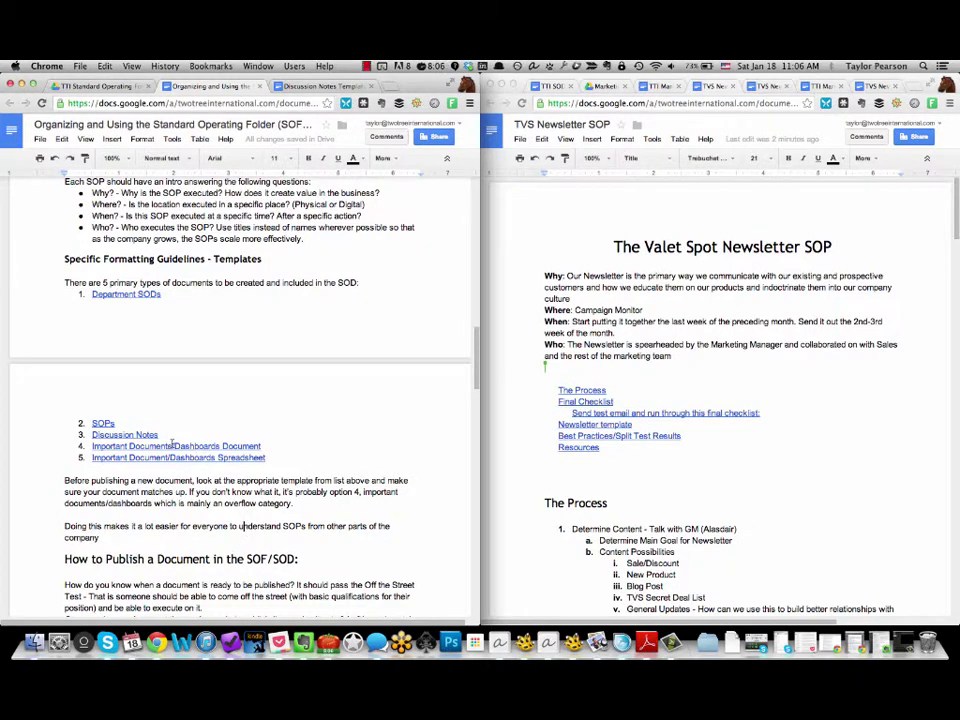
{"action": "left_click", "coordinate": [172, 443]}
{"action": "left_click", "coordinate": [158, 436]}
{"action": "left_click", "coordinate": [127, 457]}
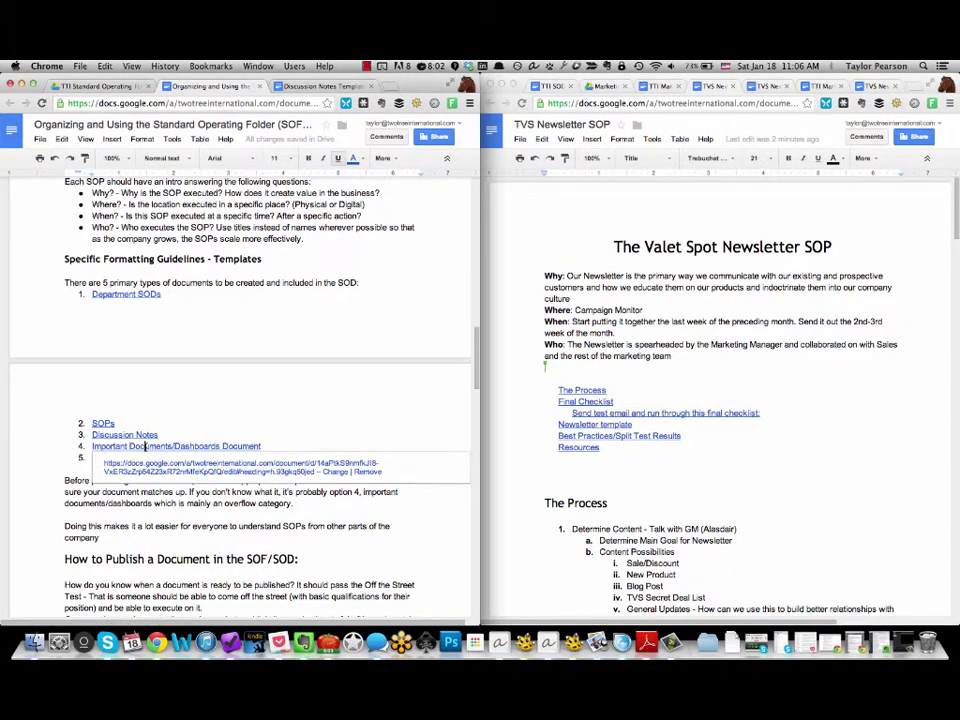
{"action": "left_click", "coordinate": [170, 476]}
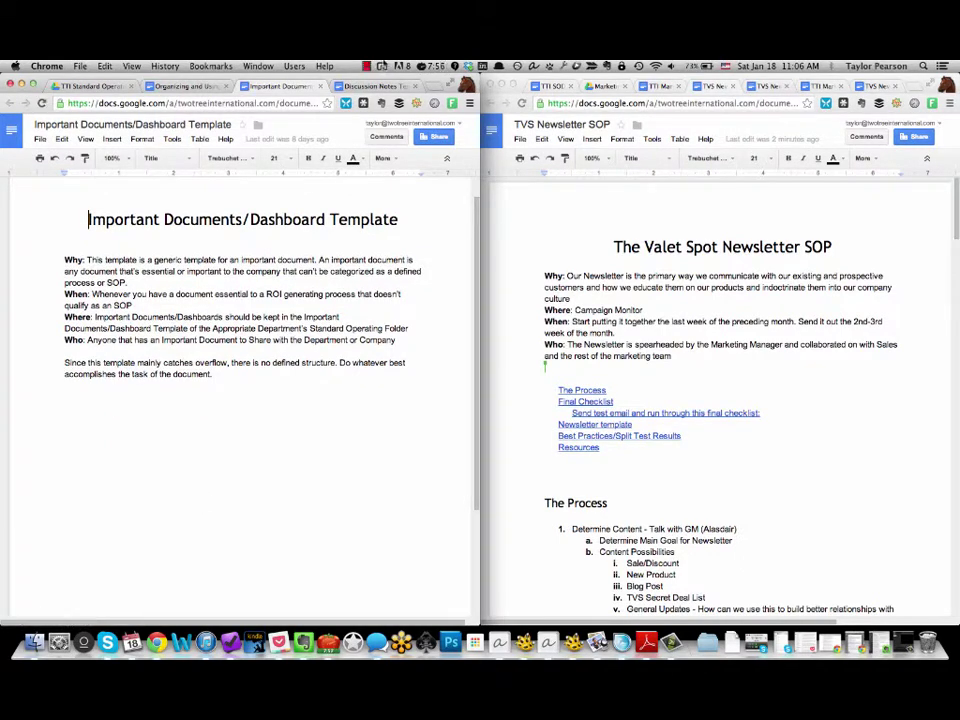
{"action": "left_click", "coordinate": [320, 87]}
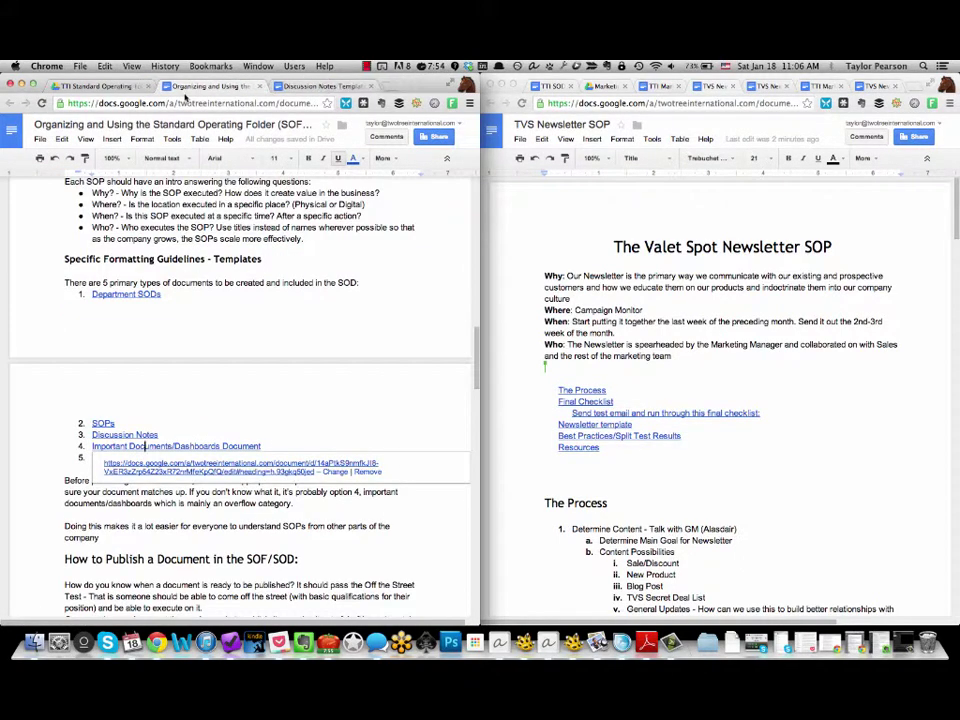
Bring up the sharing options for the TTI Standard Operating Folder in Drive.
{"action": "scroll", "coordinate": [240, 432], "scroll_direction": "down", "scroll_amount": 3}
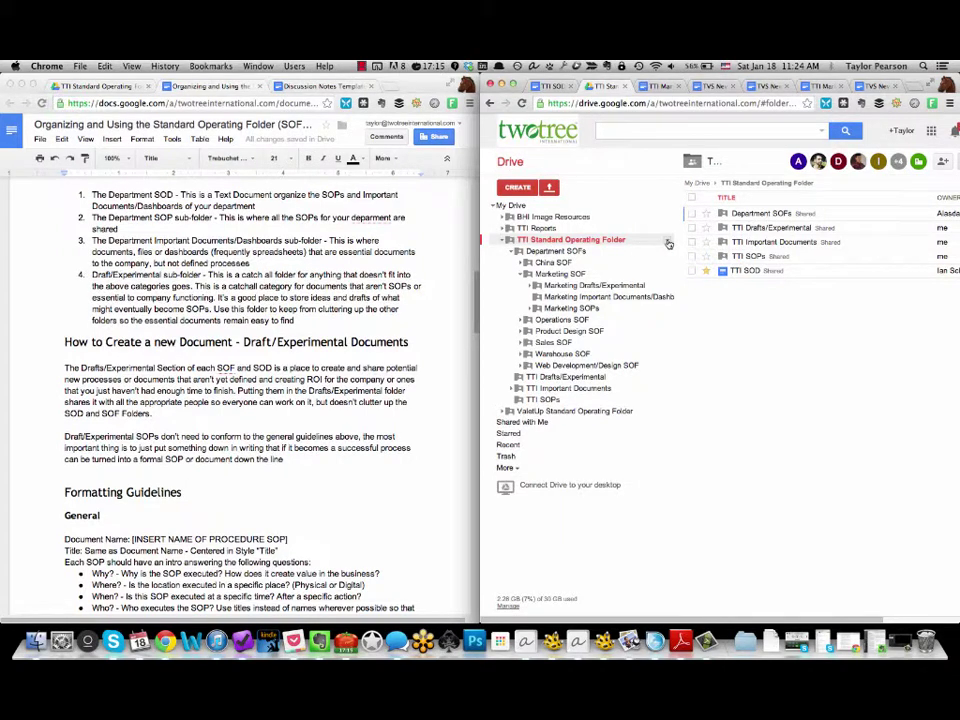
{"action": "left_click", "coordinate": [668, 244]}
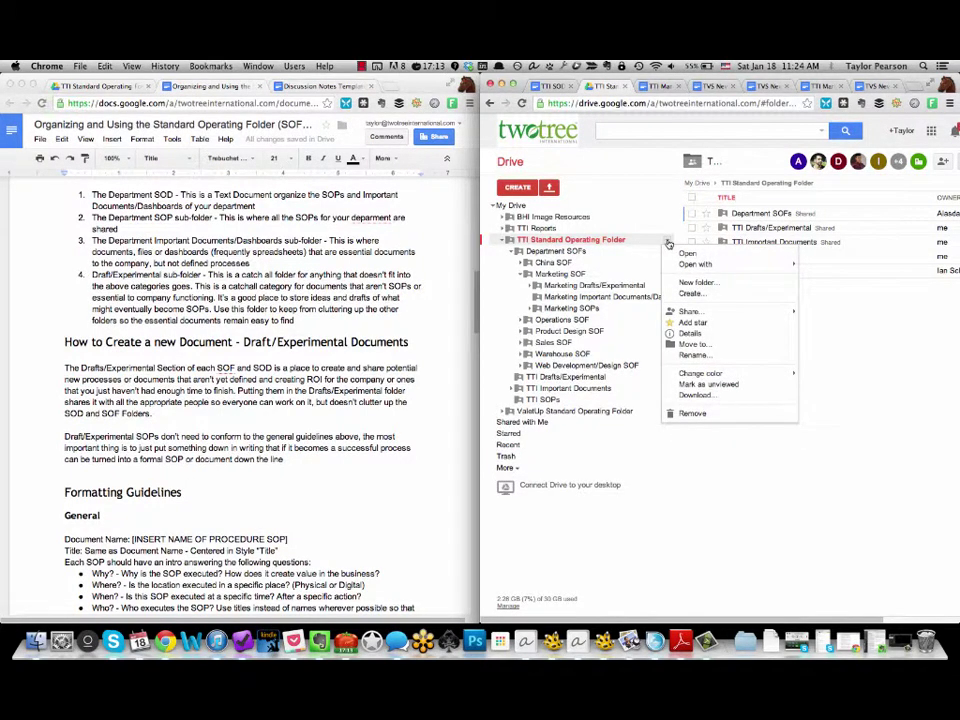
{"action": "mouse_move", "coordinate": [694, 313]}
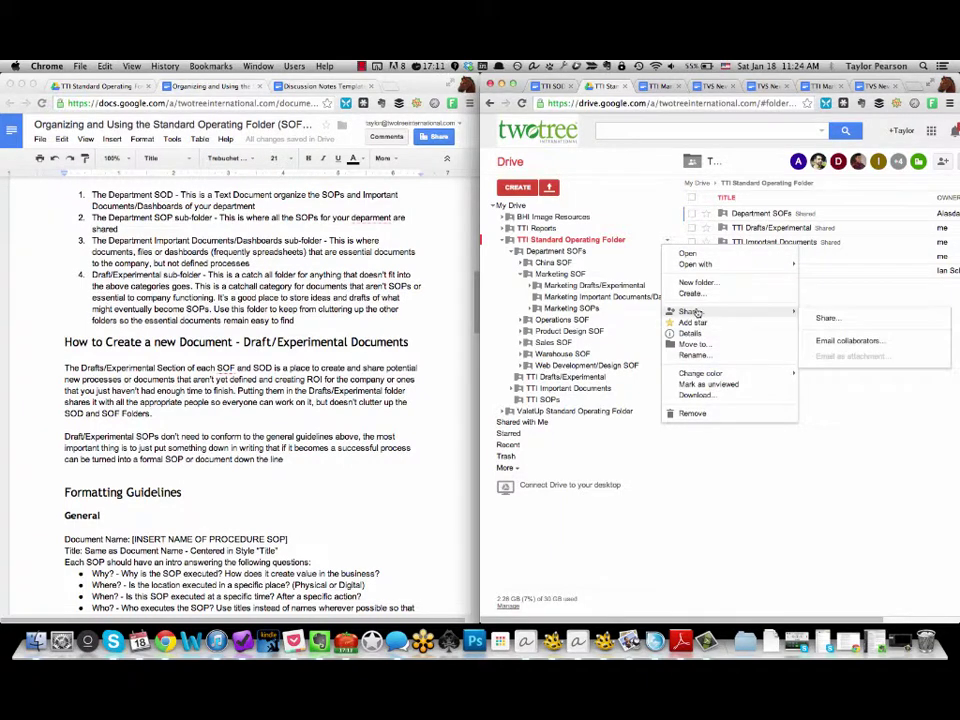